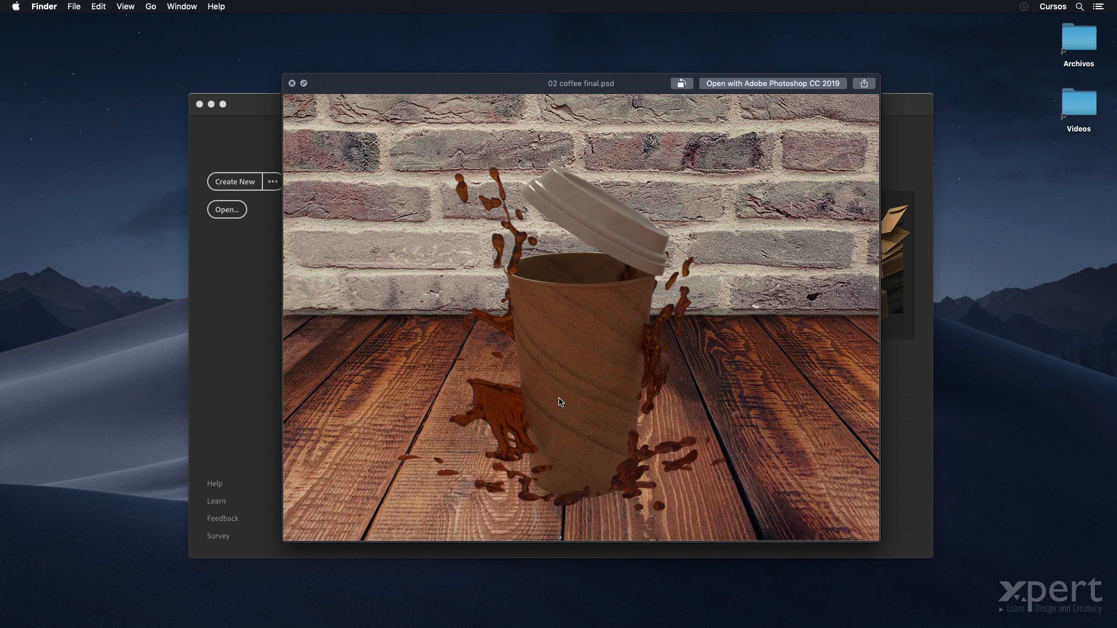
# - Close the preview of the final coffee image, switch to Adobe Dimension and create a new document
pyautogui.press('space')
pyautogui.click(498, 107)
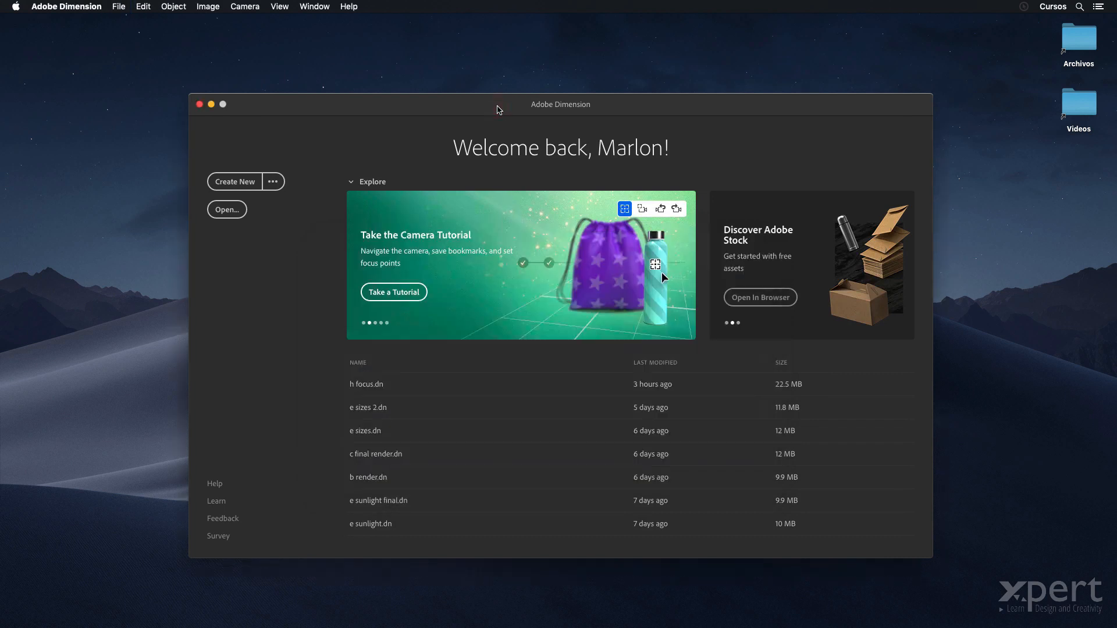
pyautogui.press('super+n')
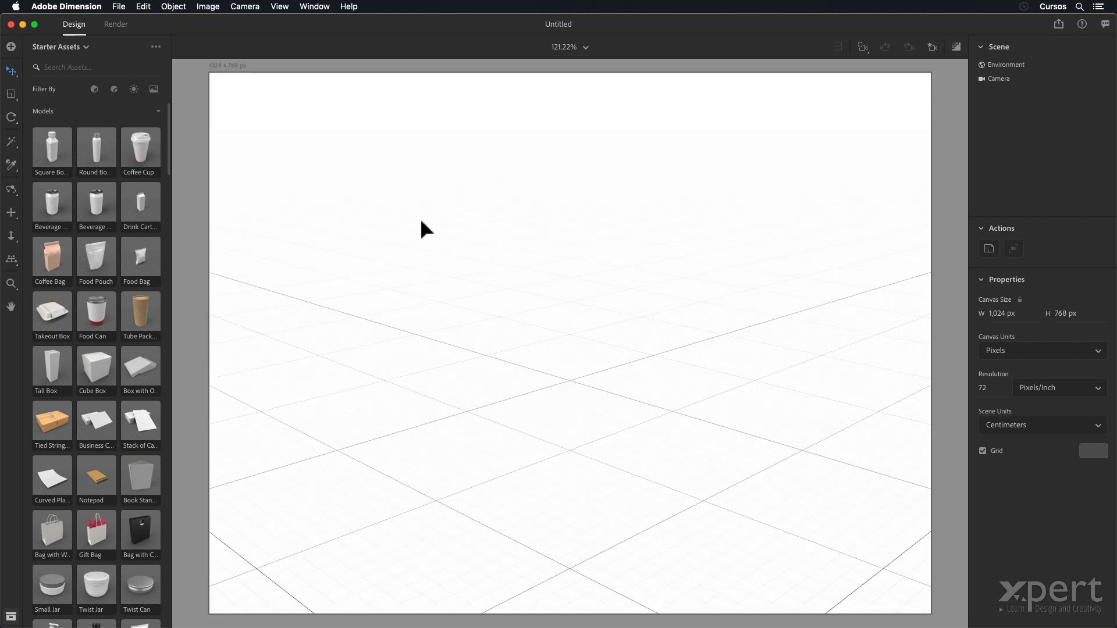
# - Import the brick wall and wooden floor photo from the graphics folder as the background image
pyautogui.click(119, 6)
pyautogui.moveTo(154, 120)
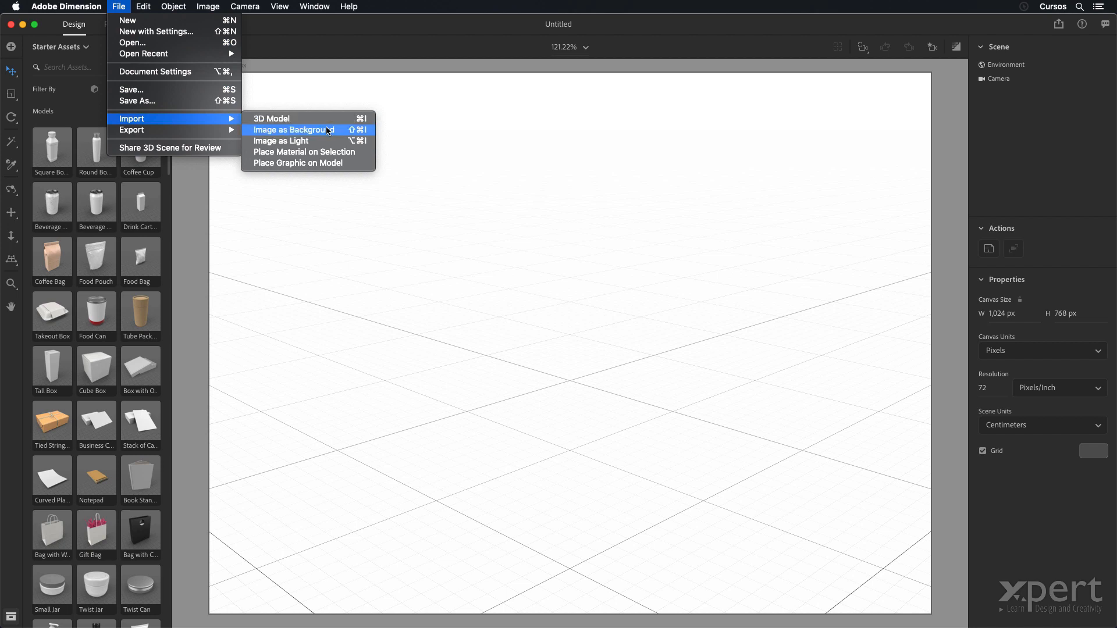
pyautogui.click(341, 135)
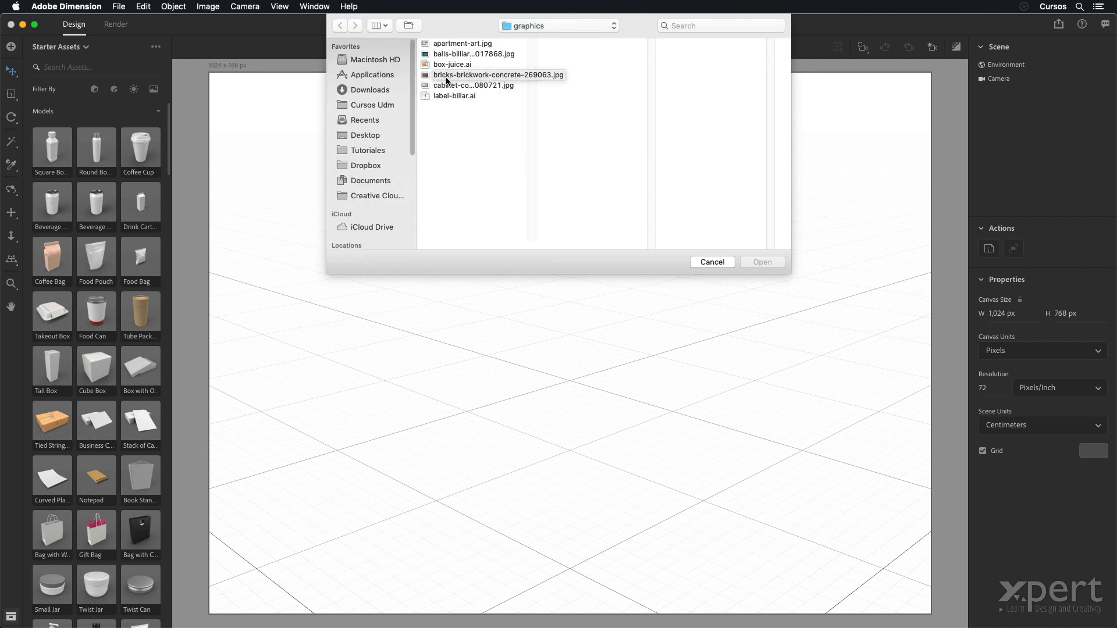
pyautogui.click(448, 75)
pyautogui.click(770, 260)
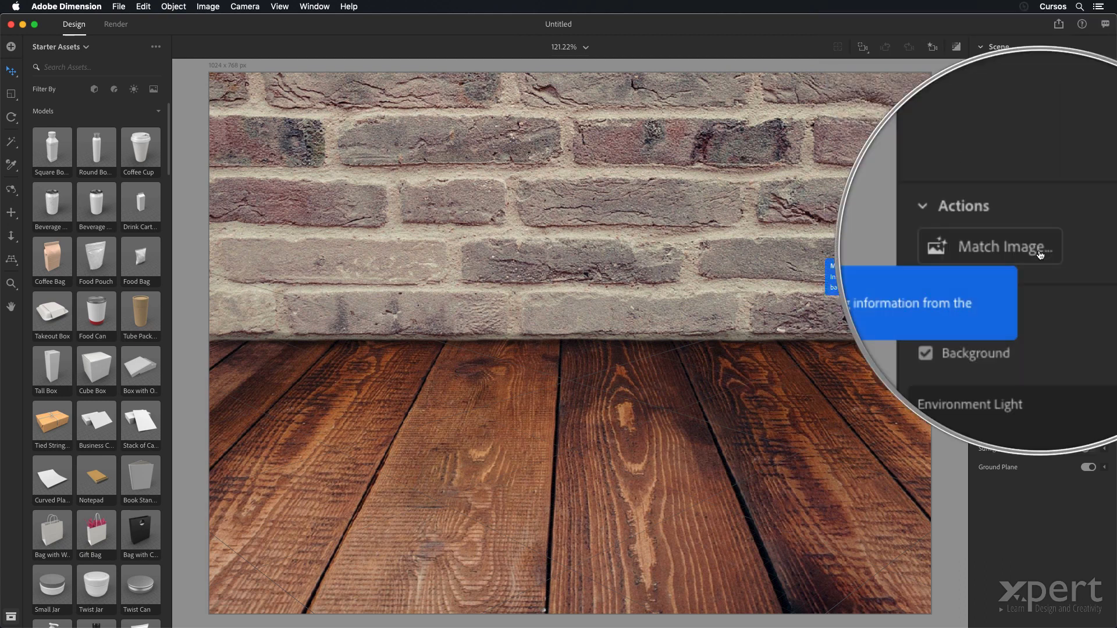
# - Match the scene to the background image with environment light and sunlight, without resizing the canvas
pyautogui.click(1037, 249)
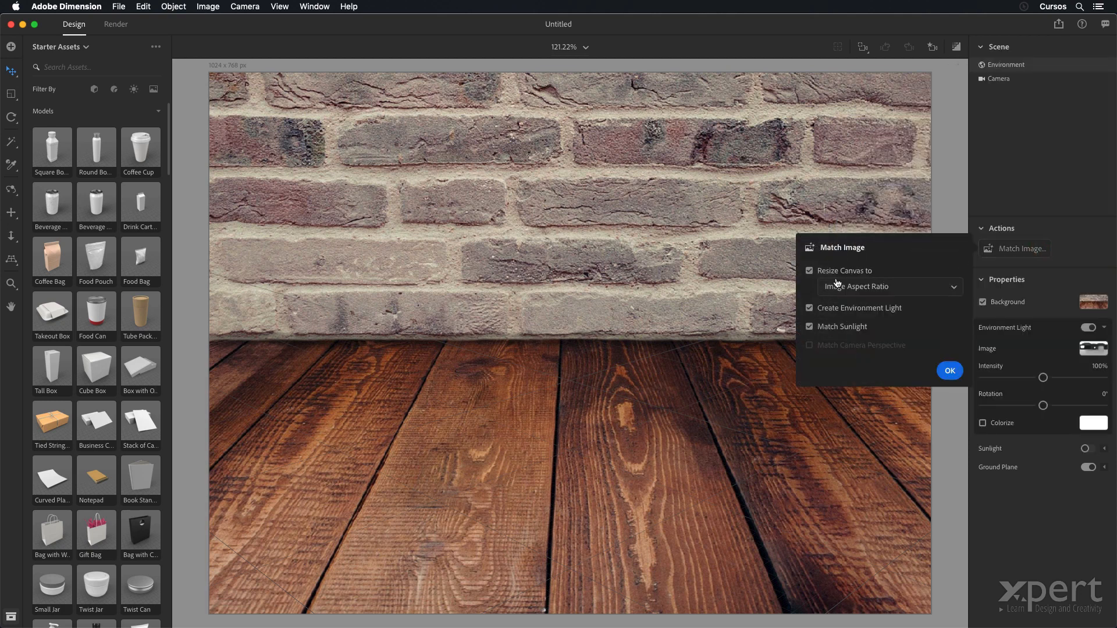
pyautogui.click(809, 272)
pyautogui.click(948, 371)
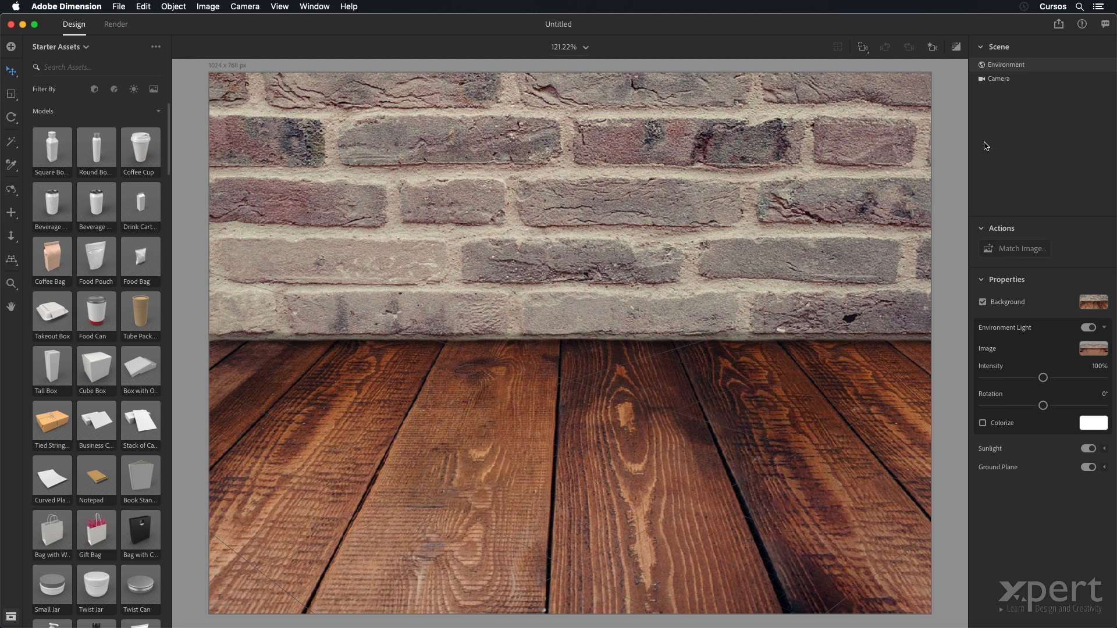
# - Set the camera position to X -2.6 cm, Y 13.4 cm and Z 51.8 cm
pyautogui.click(1004, 81)
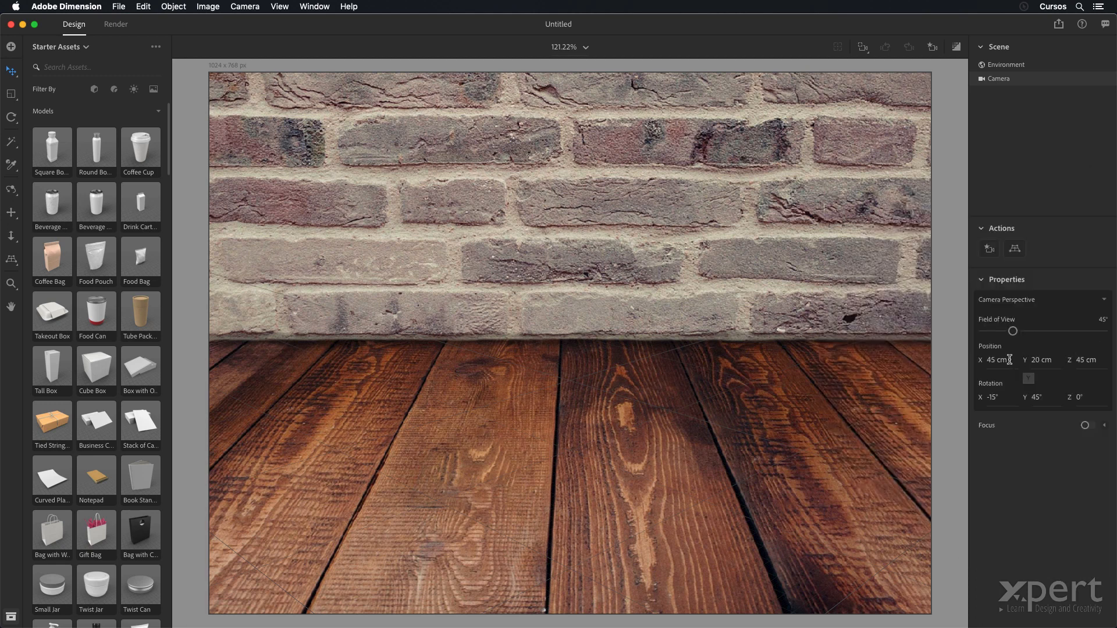
pyautogui.click(996, 361)
pyautogui.write('-2.6')
pyautogui.press('Tab')
pyautogui.write('13.4')
pyautogui.press('Tab')
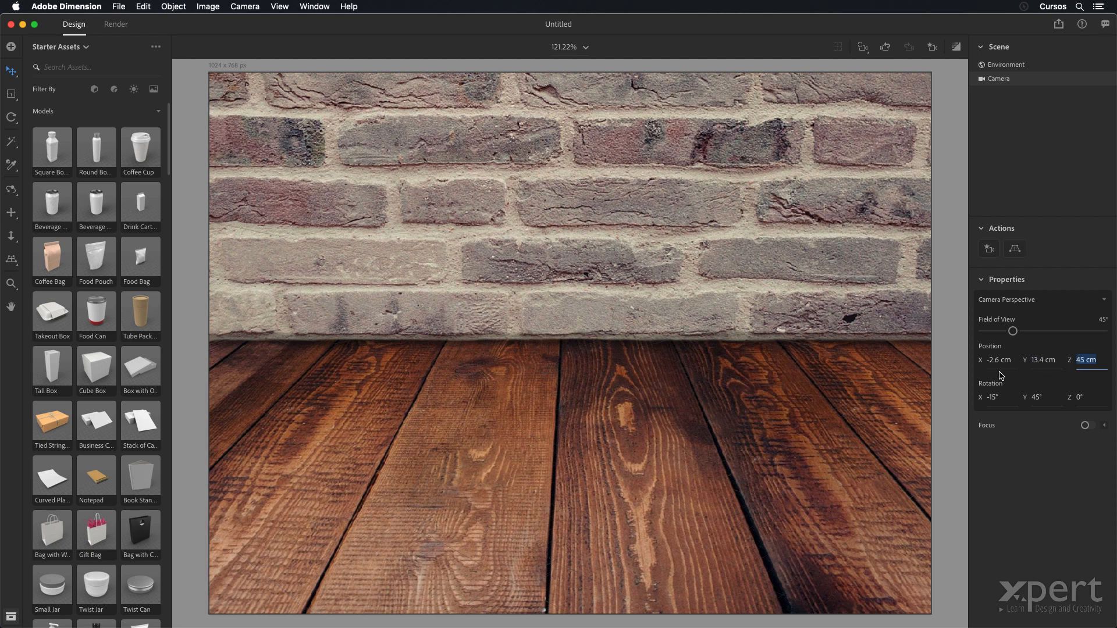
pyautogui.write('51.8')
pyautogui.press('Tab')
# - Set the camera rotation to X -16° and Y 0°
pyautogui.write('-16')
pyautogui.press('Tab')
pyautogui.write('0')
pyautogui.press('Tab')
# - Change the scene grid's color to bright green, RGB 34, 255, 0
pyautogui.click(1040, 77)
pyautogui.click(1051, 108)
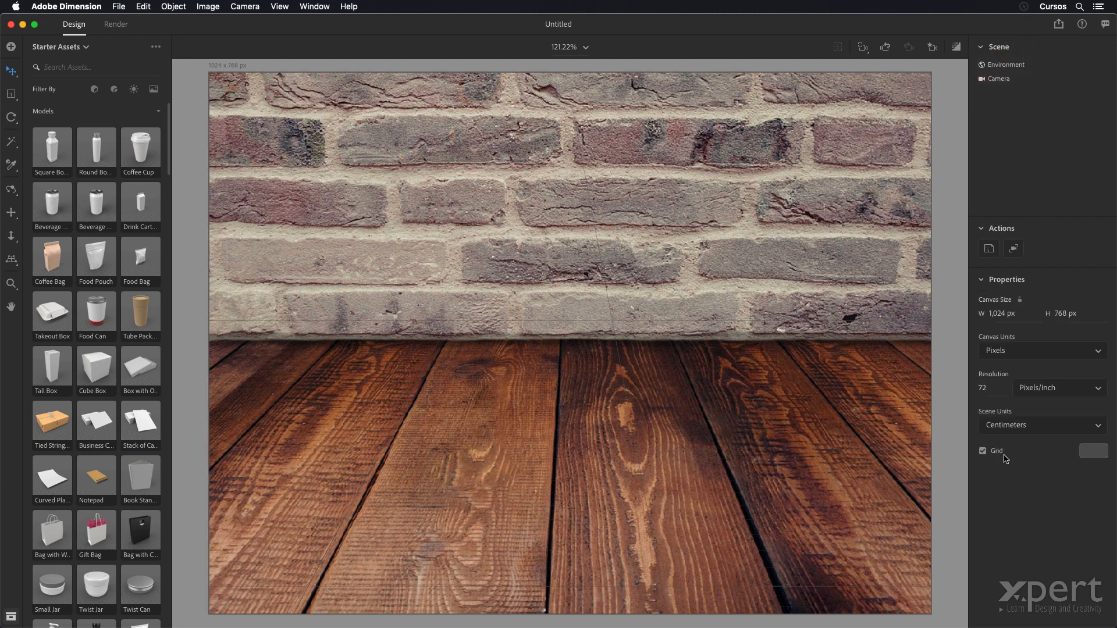
pyautogui.click(1096, 454)
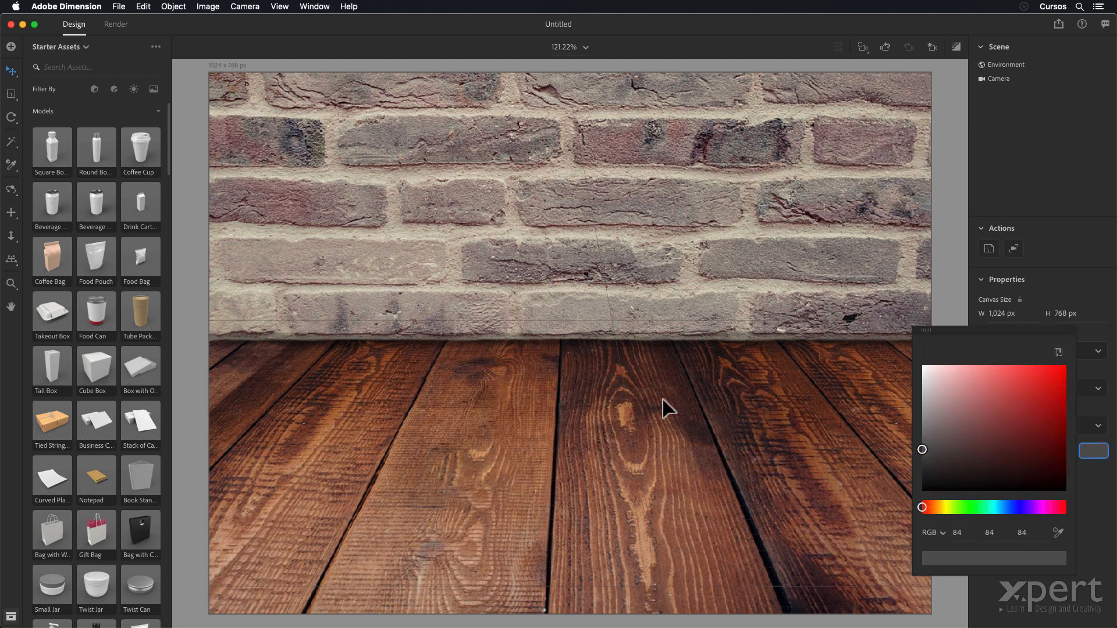
pyautogui.click(966, 508)
pyautogui.moveTo(1053, 379); pyautogui.dragTo(1065, 366)
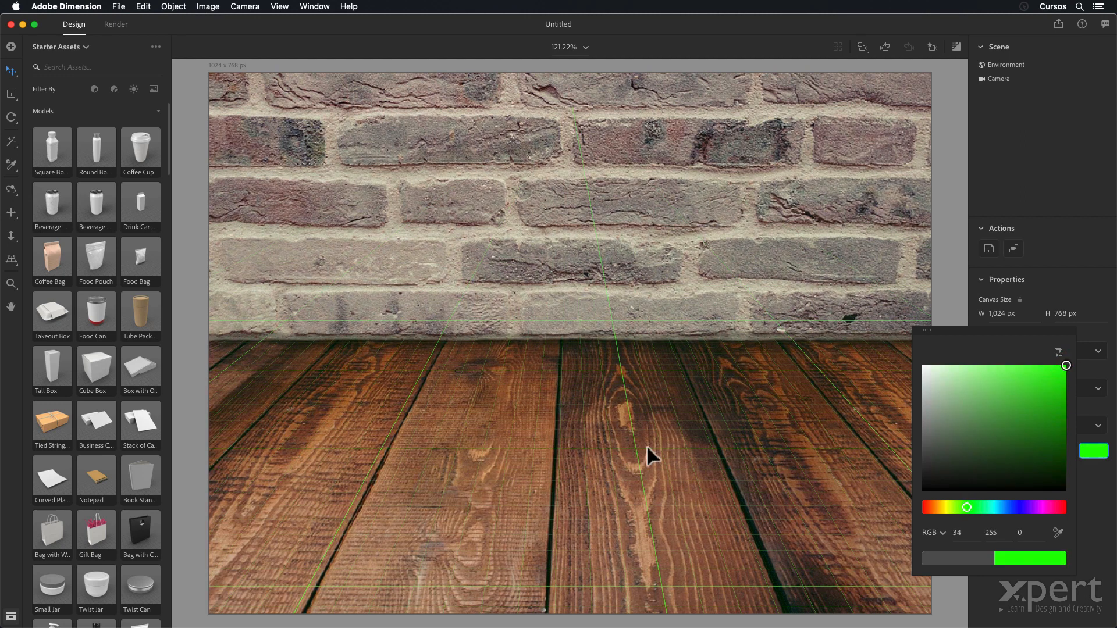
pyautogui.click(1047, 598)
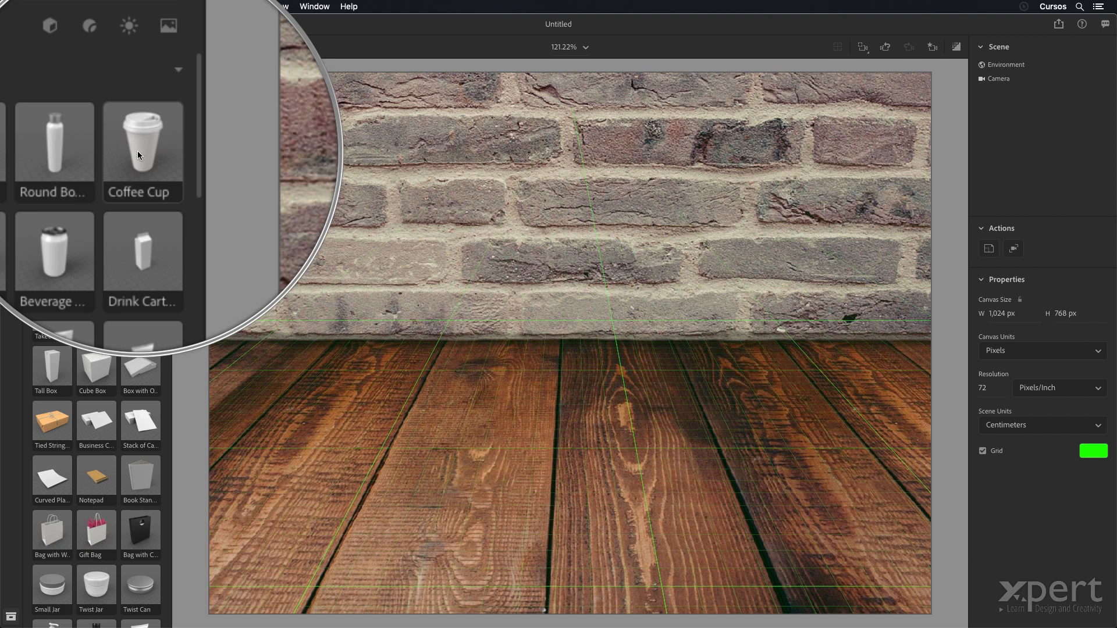
# - Add the Coffee Cup model to the scene and scale it uniformly to 0.7
pyautogui.click(139, 153)
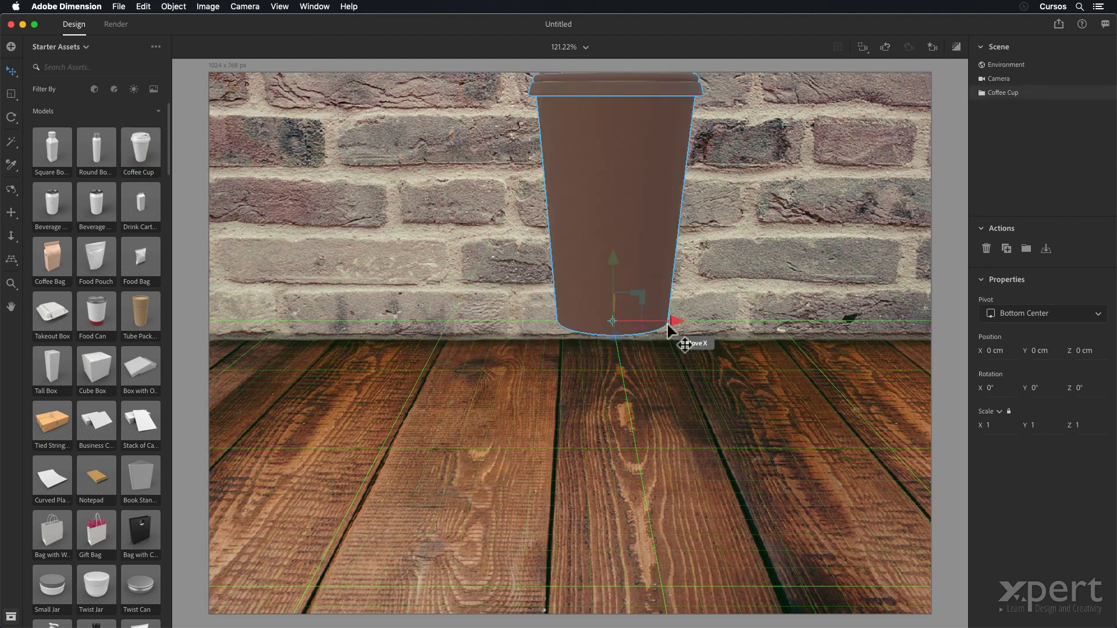
pyautogui.click(991, 425)
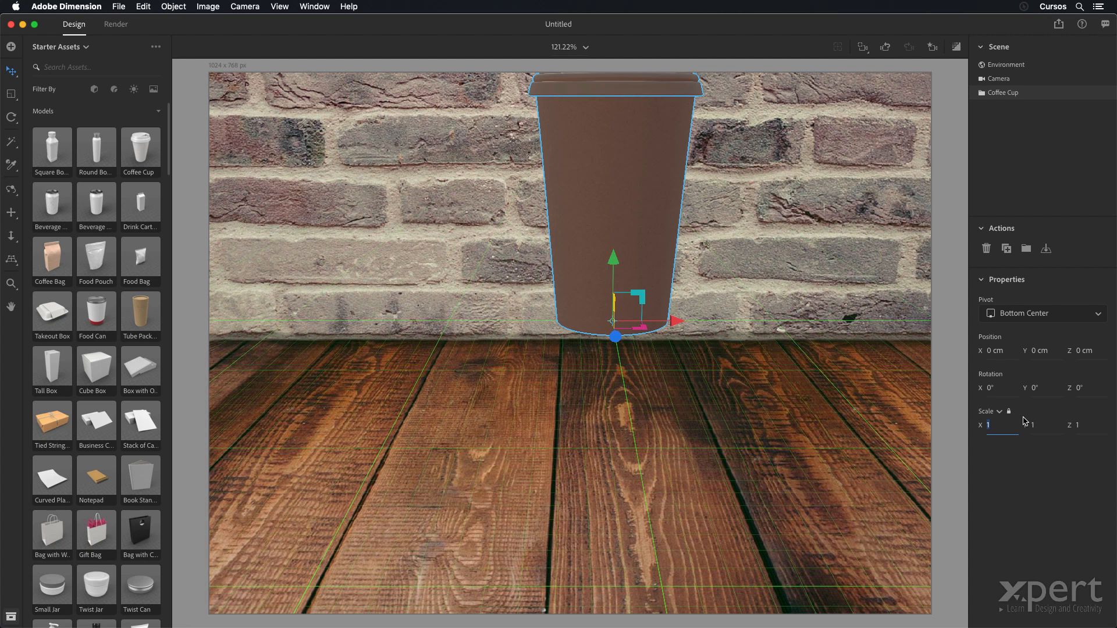
pyautogui.write('0.7')
pyautogui.press('Tab')
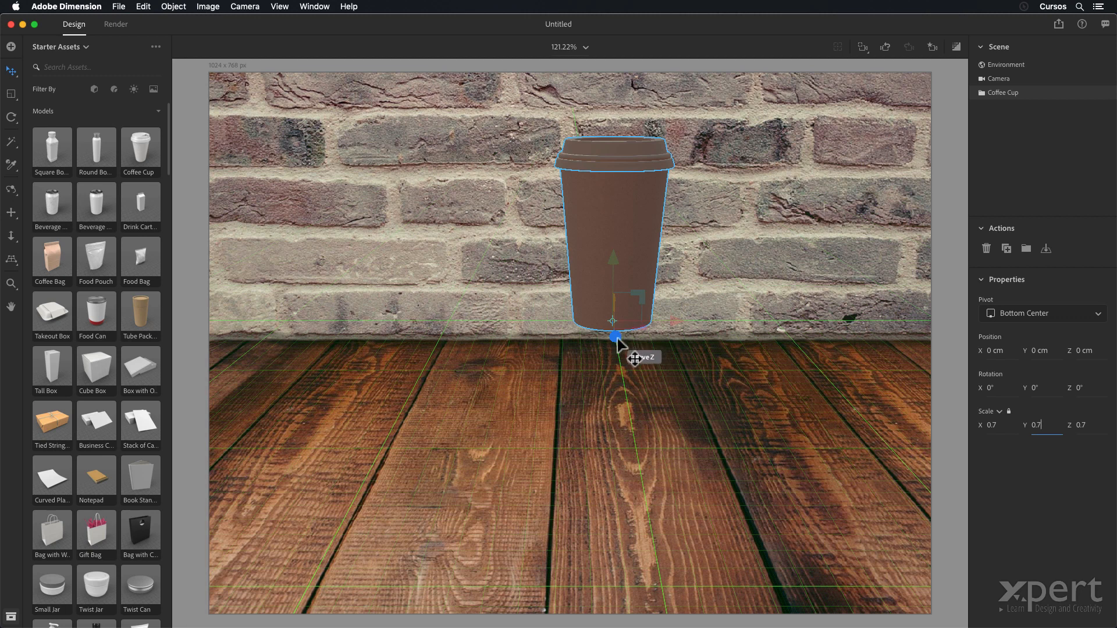
# - Move the coffee cup forward to about Z 24.6 cm and sideways to about X -3.3 cm
pyautogui.moveTo(616, 339); pyautogui.dragTo(578, 553)
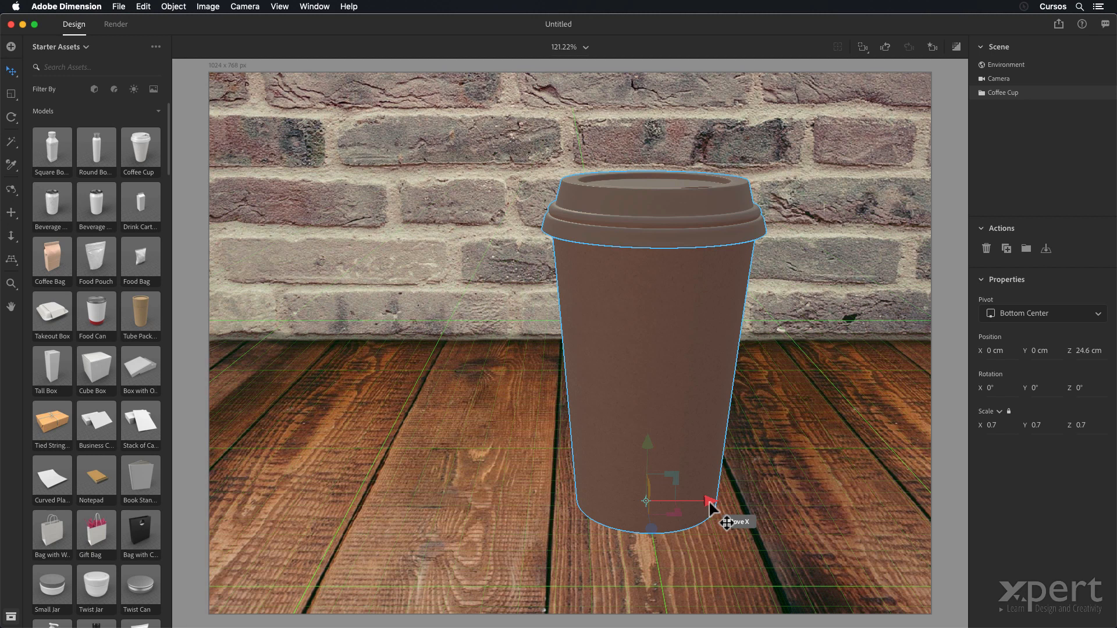
pyautogui.moveTo(710, 504); pyautogui.dragTo(612, 498)
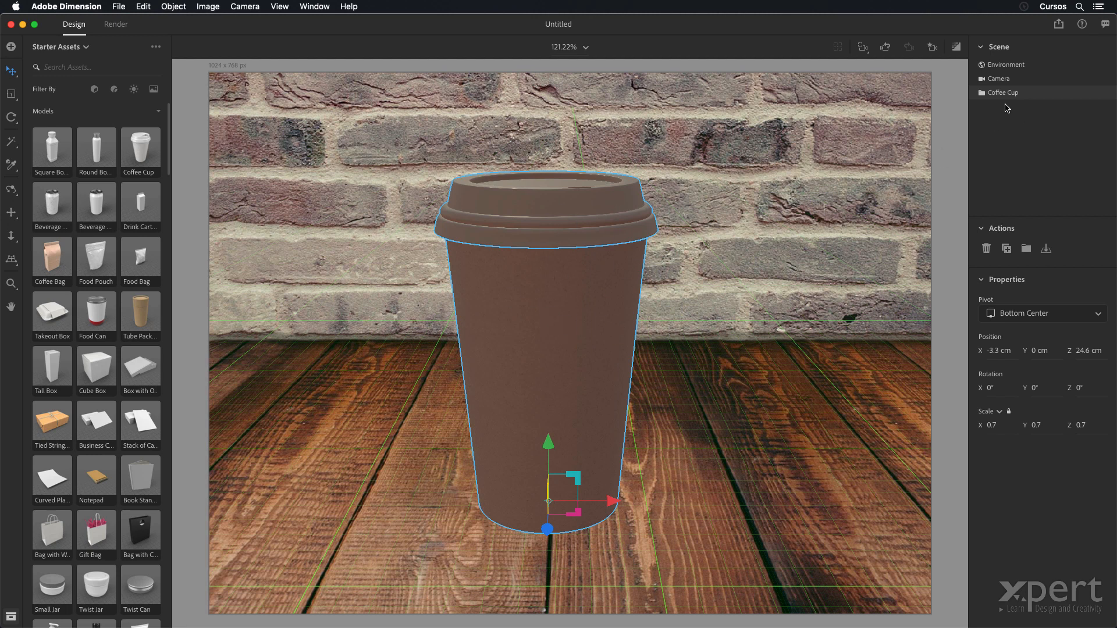
# - Rotate the coffee cup's lid to Z -30° and lift it off the cup to about X -2.8 cm, Y 10.8 cm
pyautogui.click(983, 92)
pyautogui.click(1015, 122)
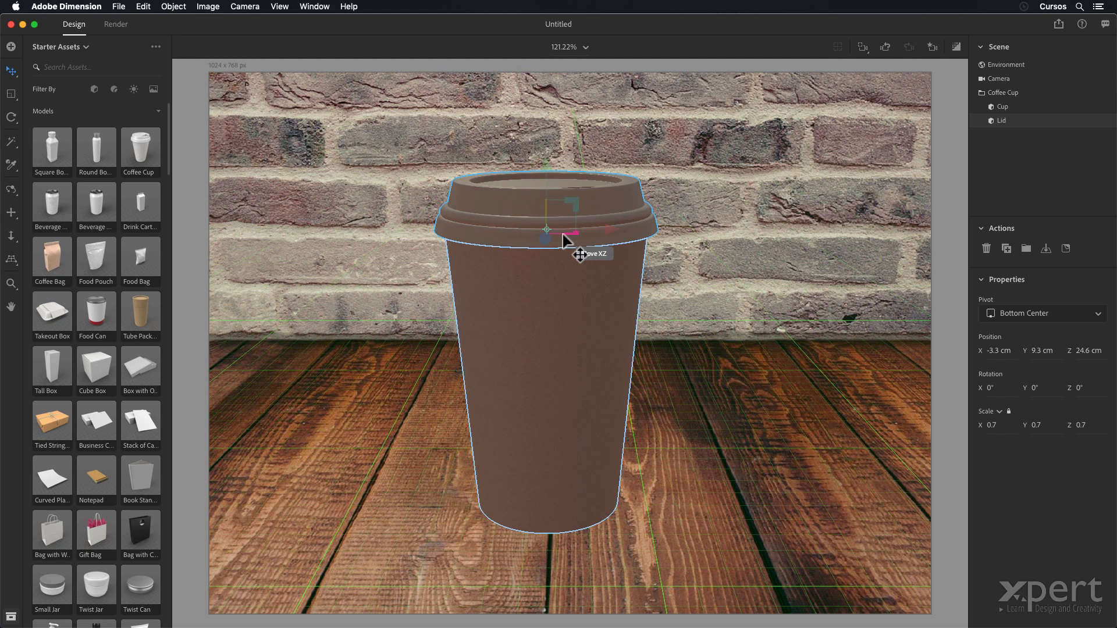
pyautogui.click(1084, 387)
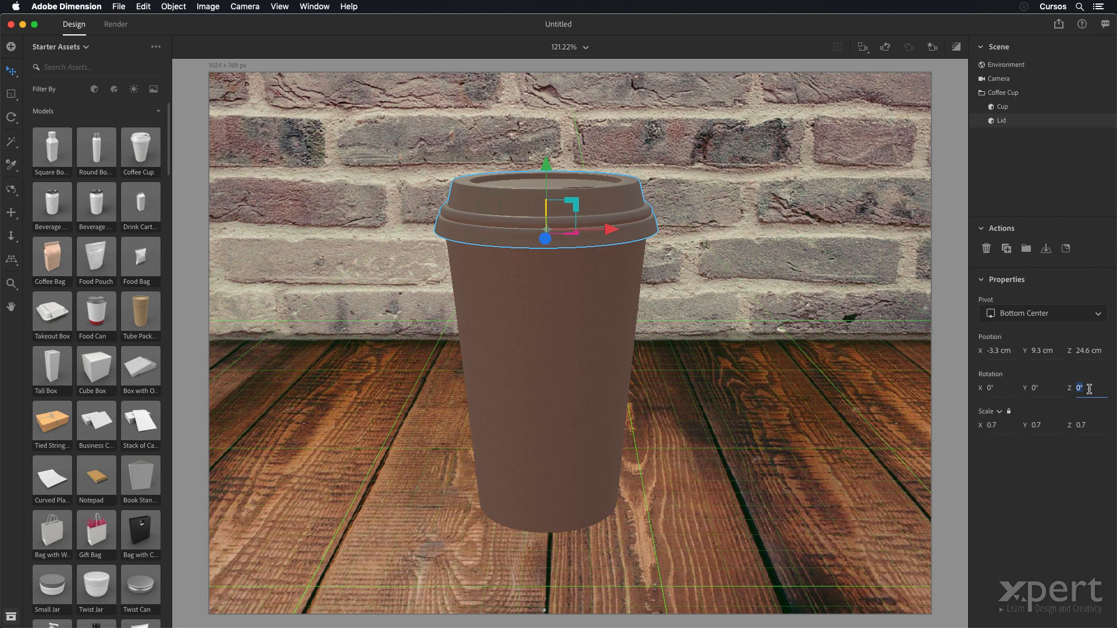
pyautogui.write('-30')
pyautogui.press('Tab')
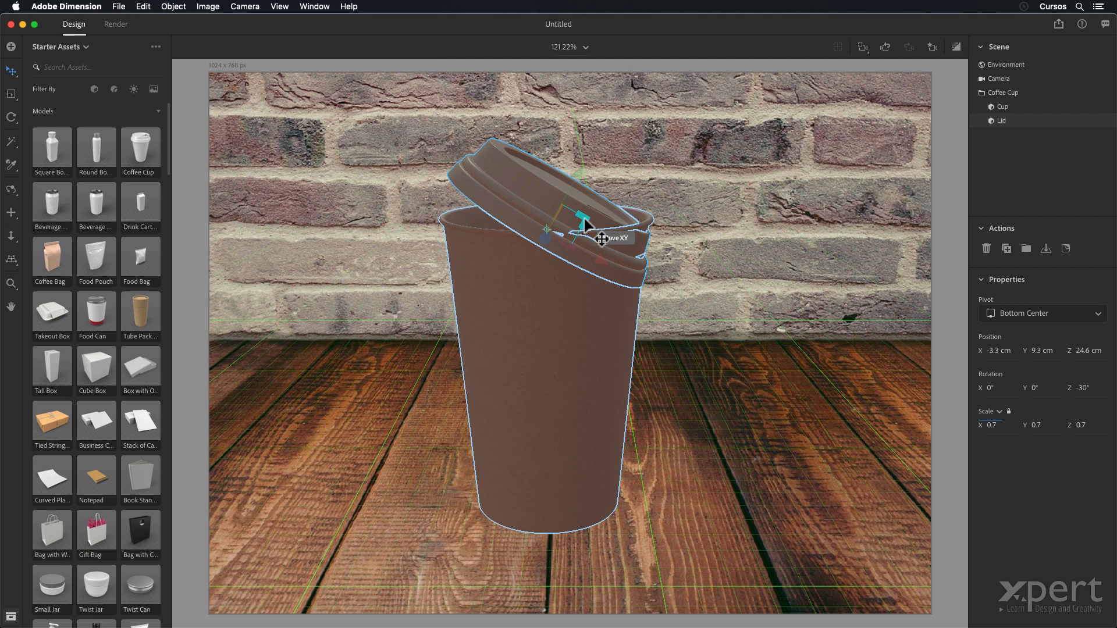
pyautogui.moveTo(586, 224); pyautogui.dragTo(604, 170)
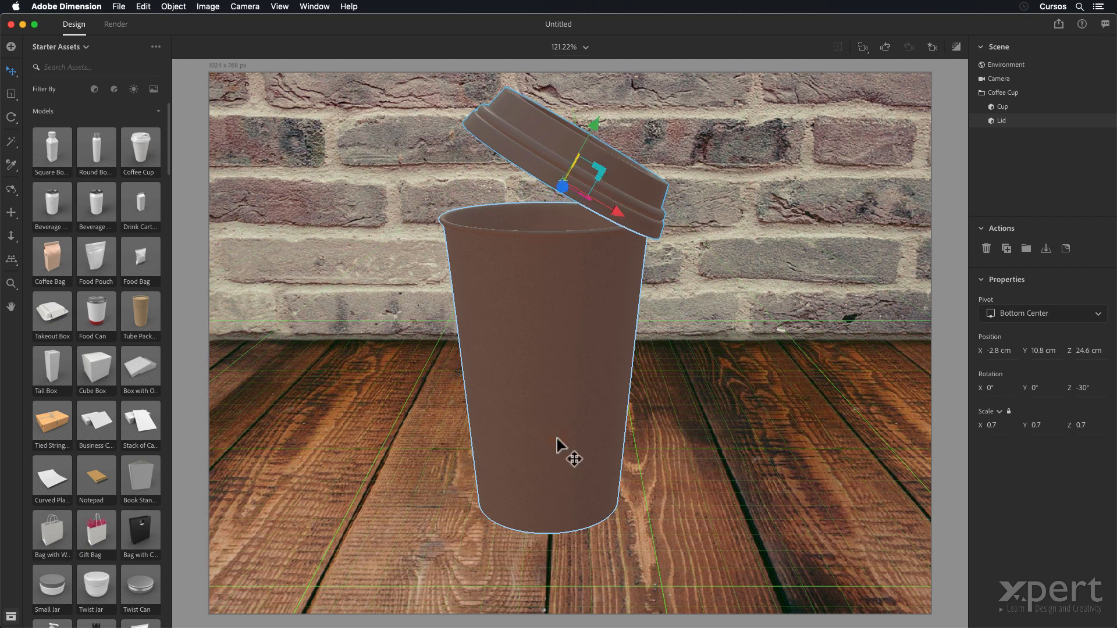
# - Apply the Crown Cut American Walnut material to the cup body
pyautogui.click(552, 310)
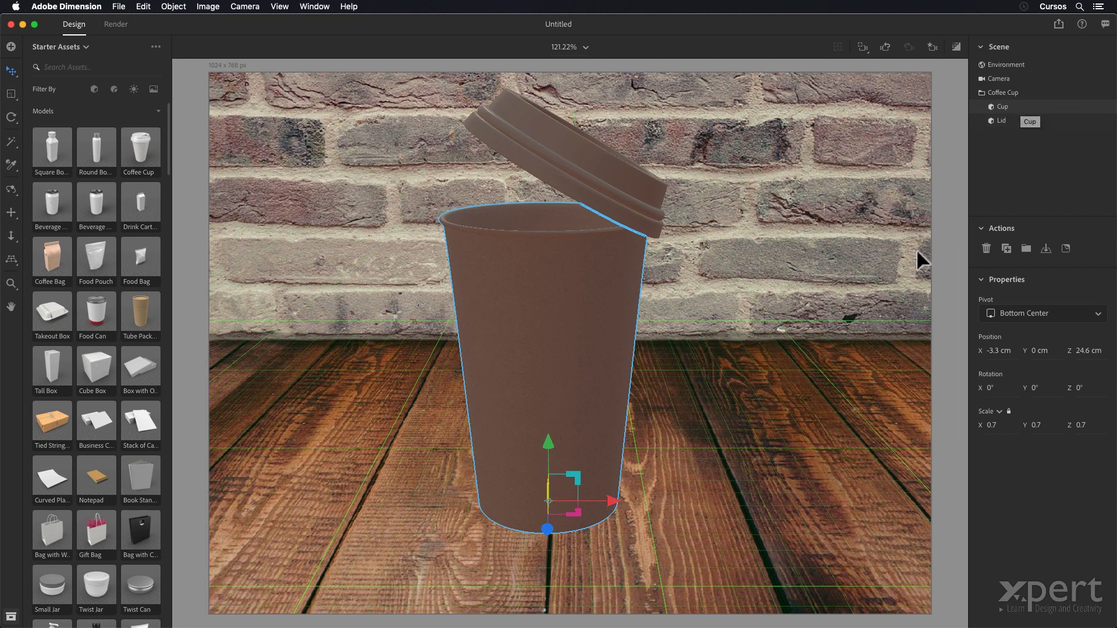
pyautogui.click(116, 91)
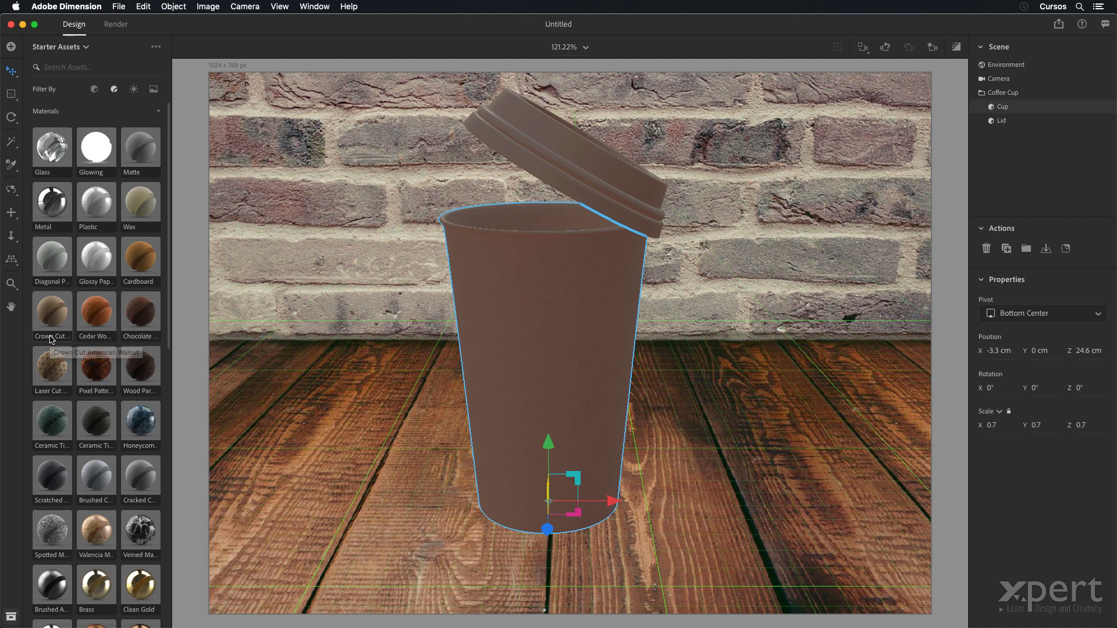
pyautogui.click(47, 303)
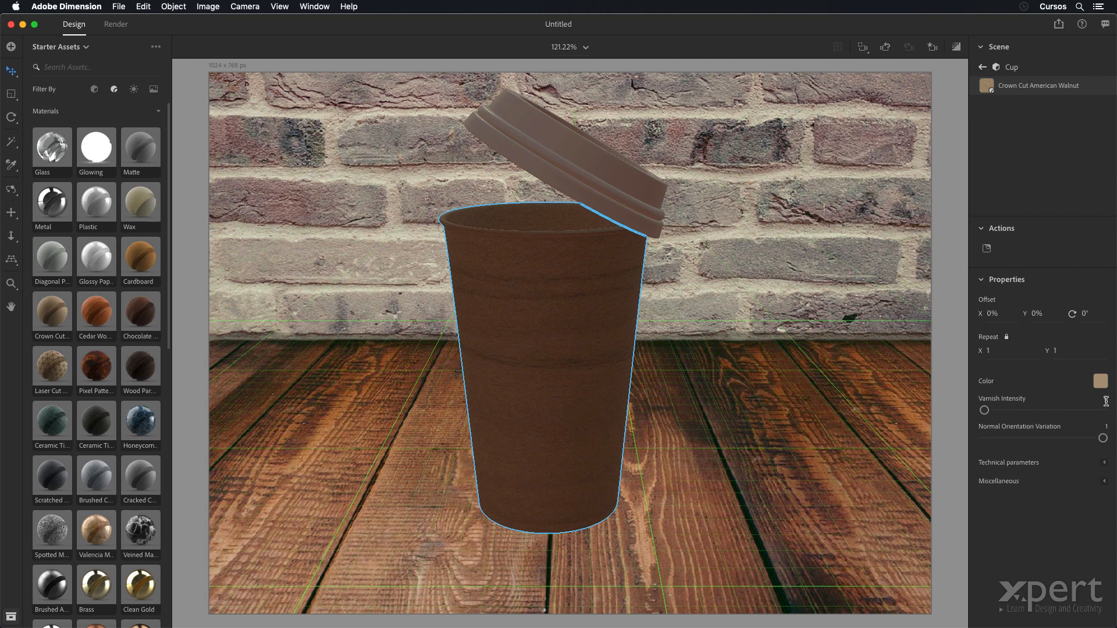
# - Set the walnut material's varnish intensity to 0.2 and its normal orientation variation to 0
pyautogui.click(1106, 401)
pyautogui.write('0.2')
pyautogui.press('Return')
pyautogui.click(1105, 426)
pyautogui.write('0')
pyautogui.press('Return')
# - Set the walnut material's contrast to 0.4, trying a higher contrast and undoing it
pyautogui.click(1104, 465)
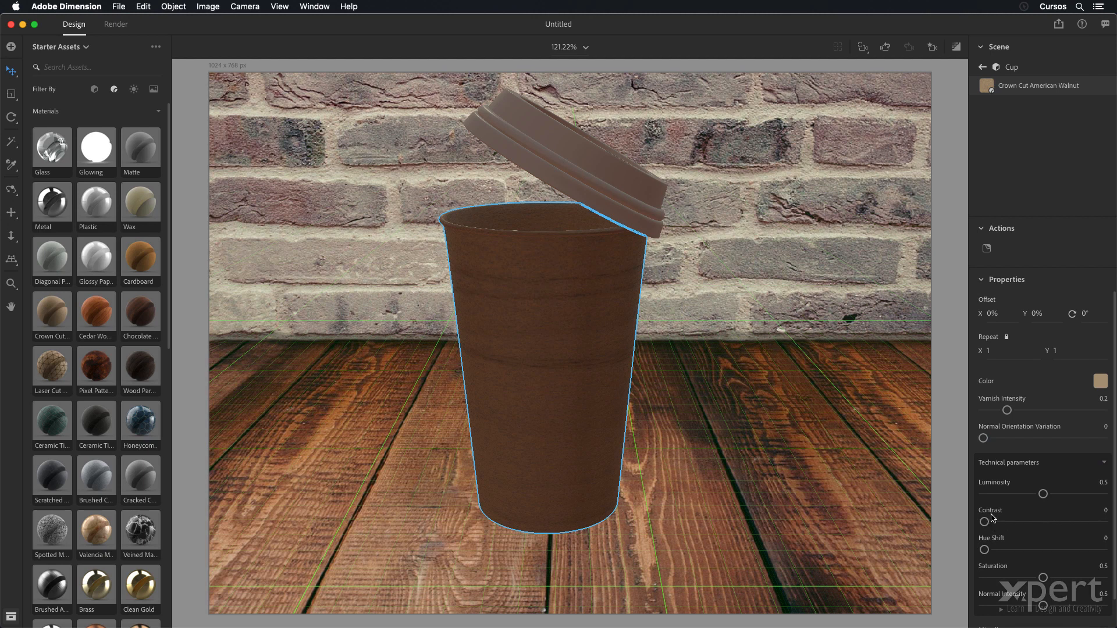
pyautogui.click(1104, 512)
pyautogui.write('0.4')
pyautogui.press('Return')
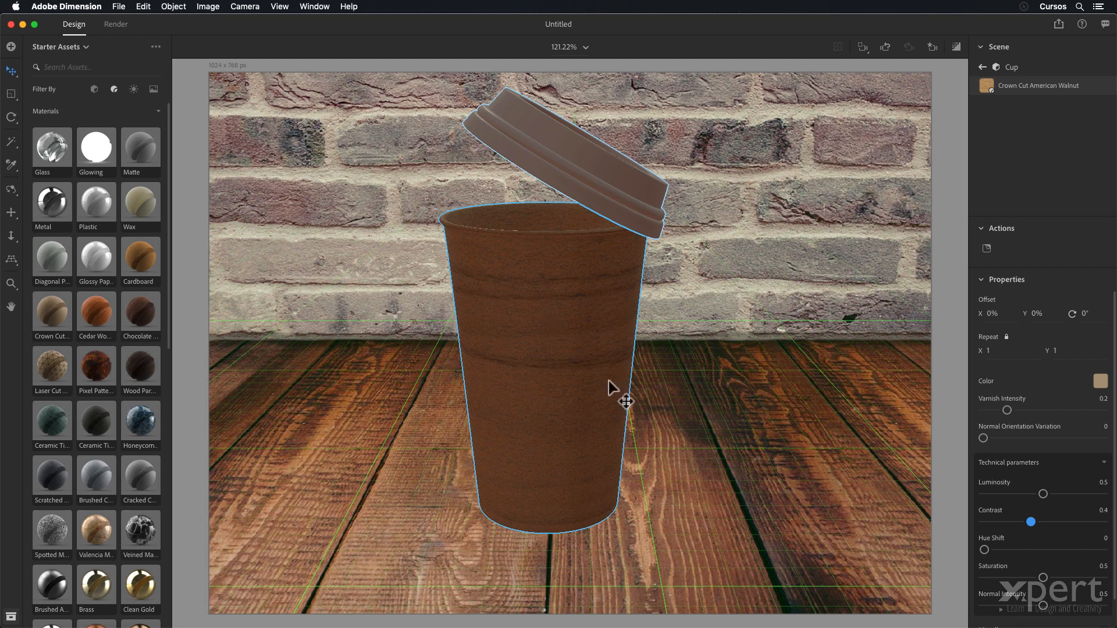
pyautogui.moveTo(1031, 522); pyautogui.dragTo(1072, 523)
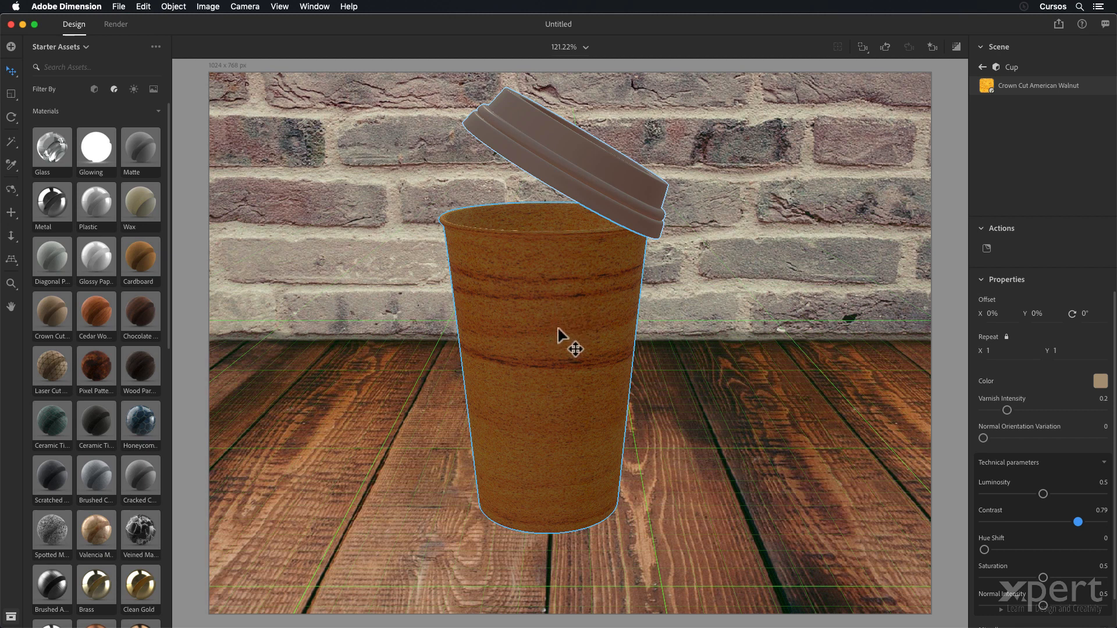
pyautogui.press('super+z')
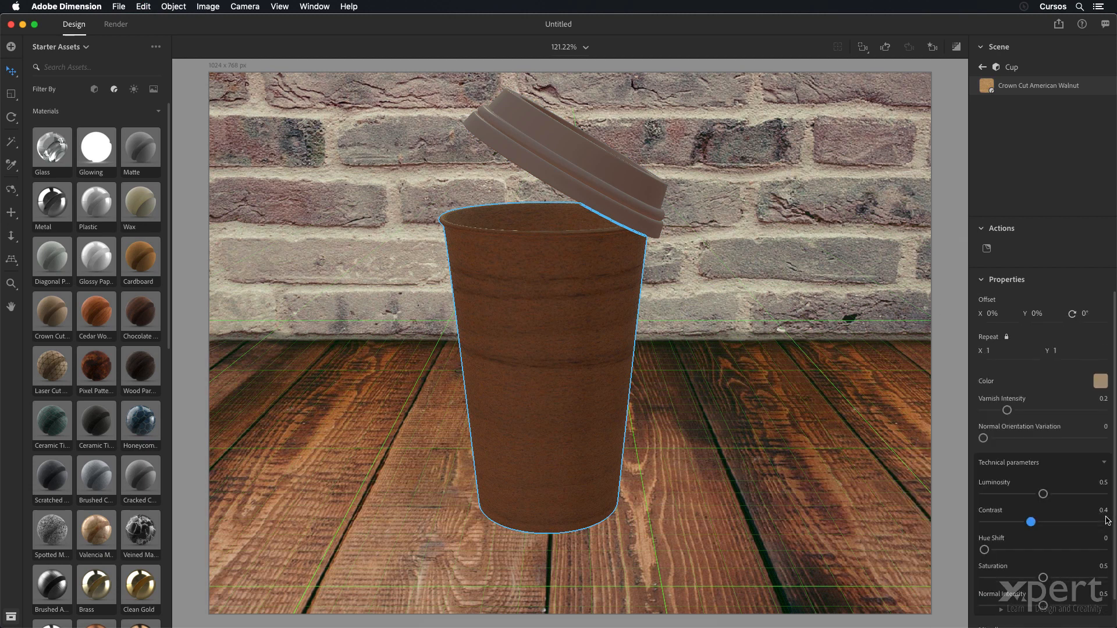
# - Apply the Plastic material to the lid and set its roughness to 8%
pyautogui.click(609, 184)
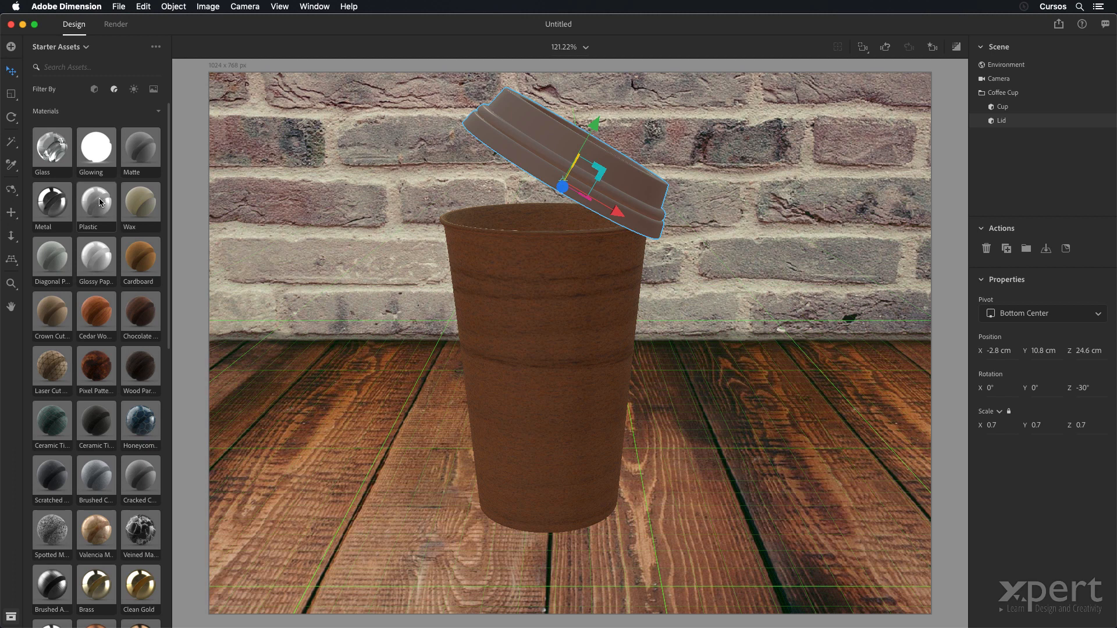
pyautogui.moveTo(99, 202); pyautogui.dragTo(577, 155)
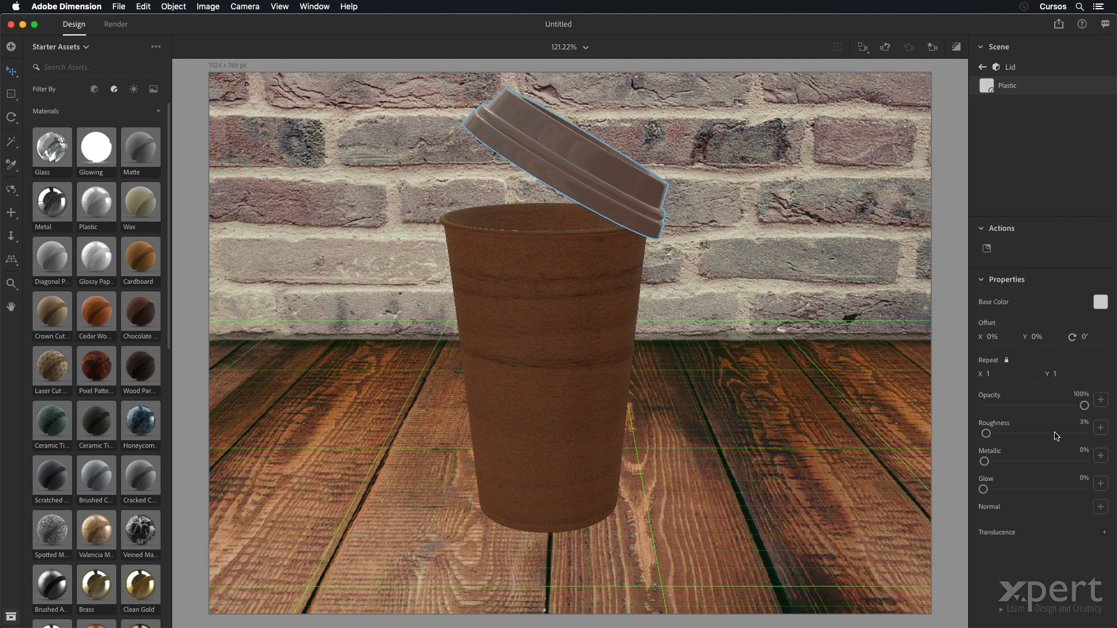
pyautogui.moveTo(984, 435); pyautogui.dragTo(1058, 433)
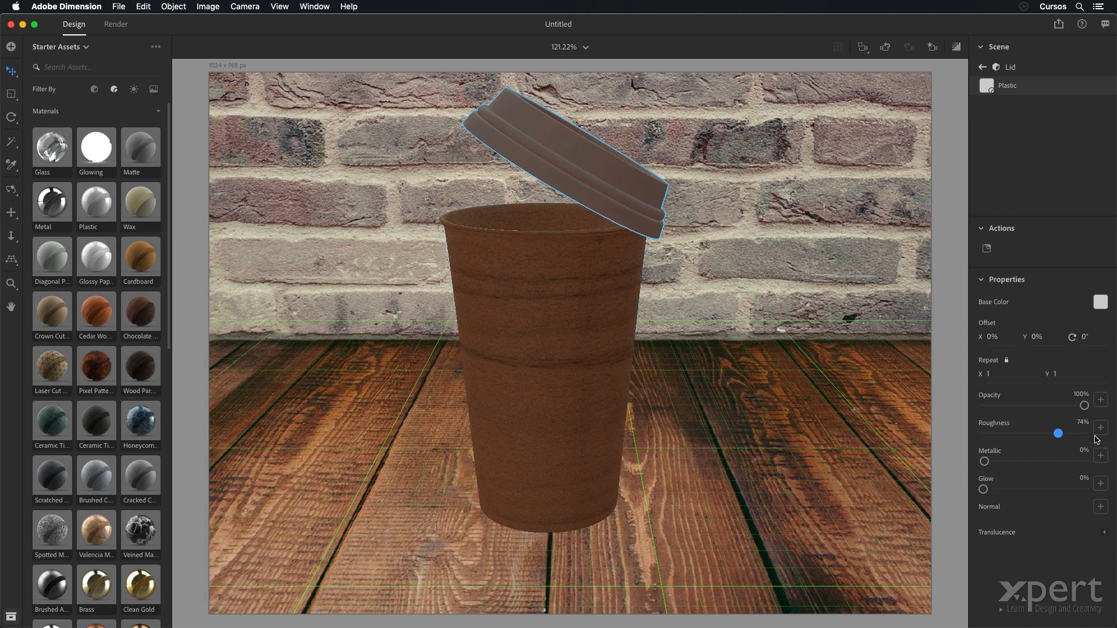
pyautogui.click(1083, 423)
pyautogui.write('8')
pyautogui.press('Return')
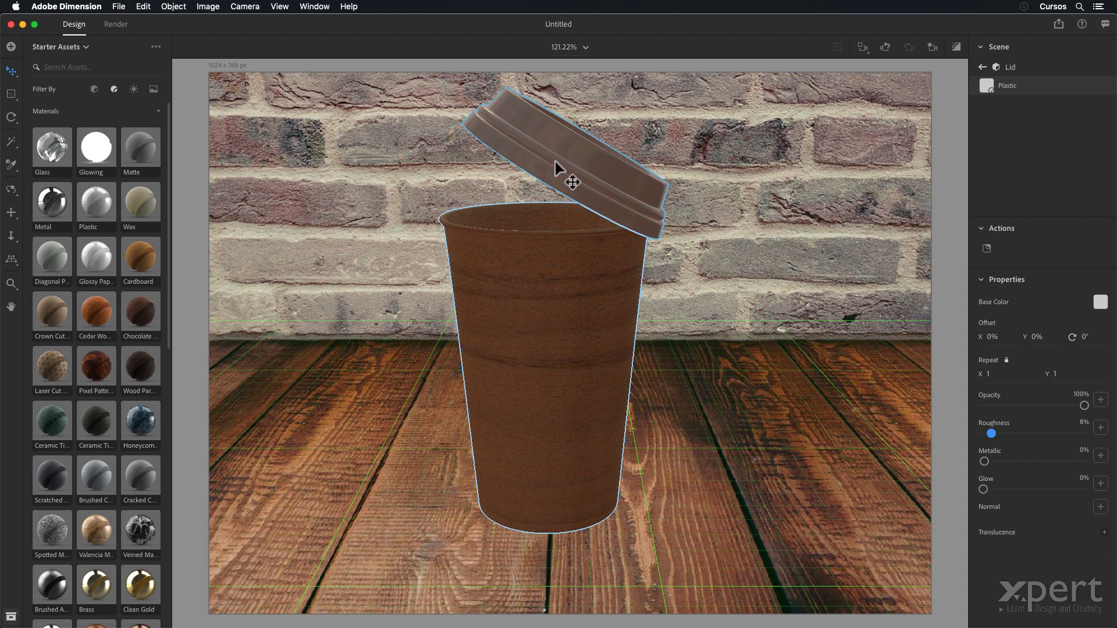
# - Add the Splash C model to the scene and move it around the cup, to about X -4.1 cm, Z 24.8 cm
pyautogui.click(93, 89)
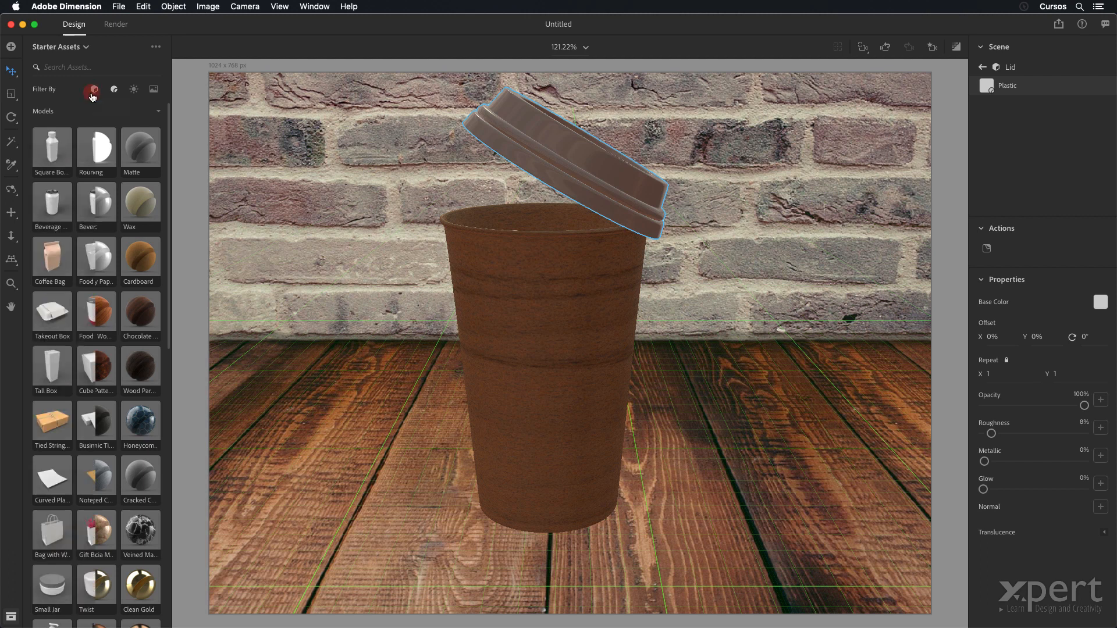
pyautogui.scroll(-5, 124, 228)
pyautogui.scroll(-10, 124, 228)
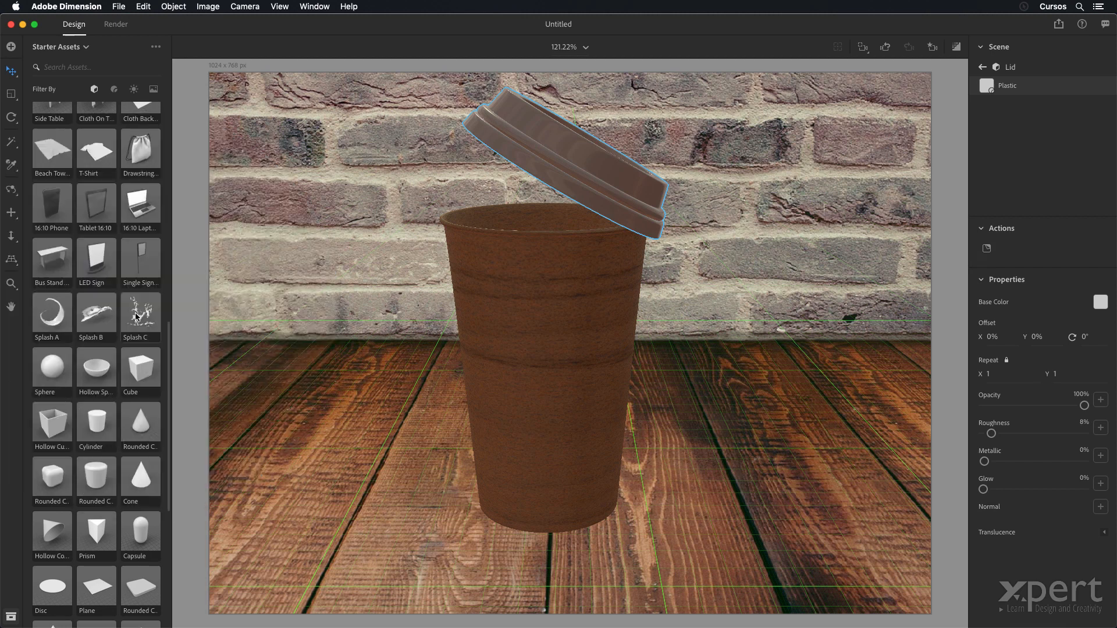
pyautogui.click(136, 316)
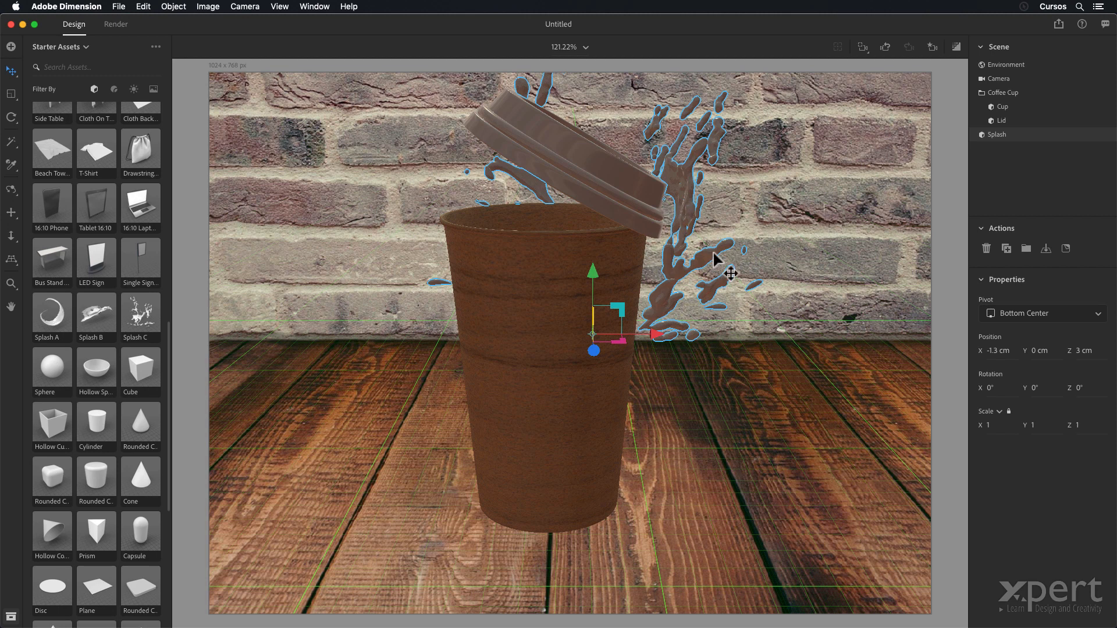
pyautogui.moveTo(707, 260); pyautogui.dragTo(726, 418)
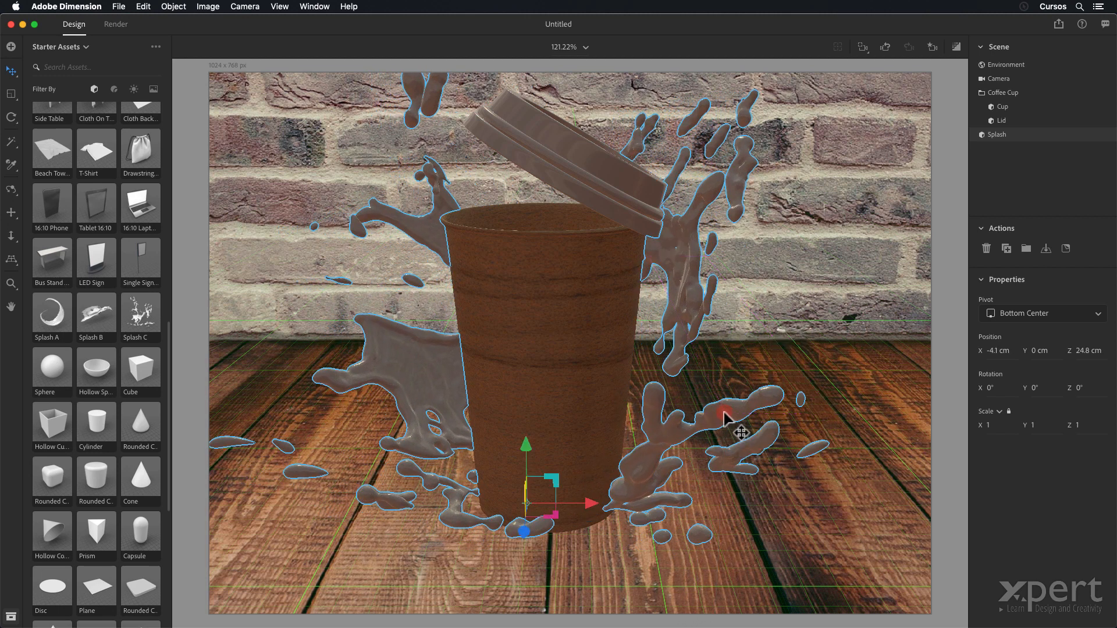
# - Scale the splash uniformly to 0.7 and nudge it forward to about Z 25.2 cm
pyautogui.click(993, 425)
pyautogui.write('0.9')
pyautogui.press('Return')
pyautogui.press('BackSpace')
pyautogui.write('8')
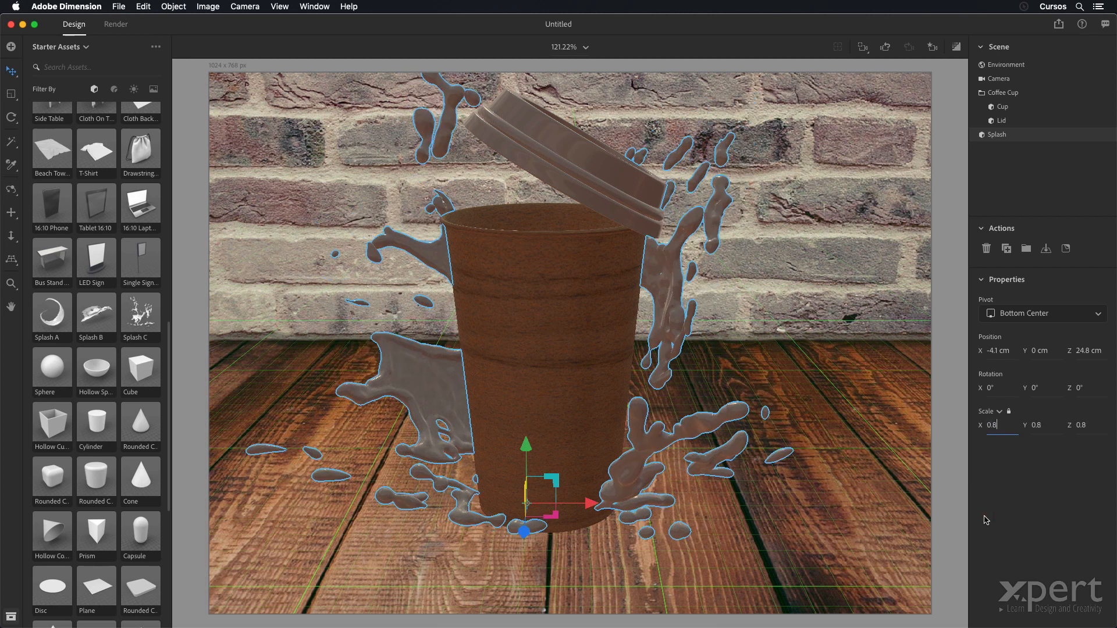
pyautogui.press('Return')
pyautogui.press('BackSpace')
pyautogui.write('7')
pyautogui.press('Return')
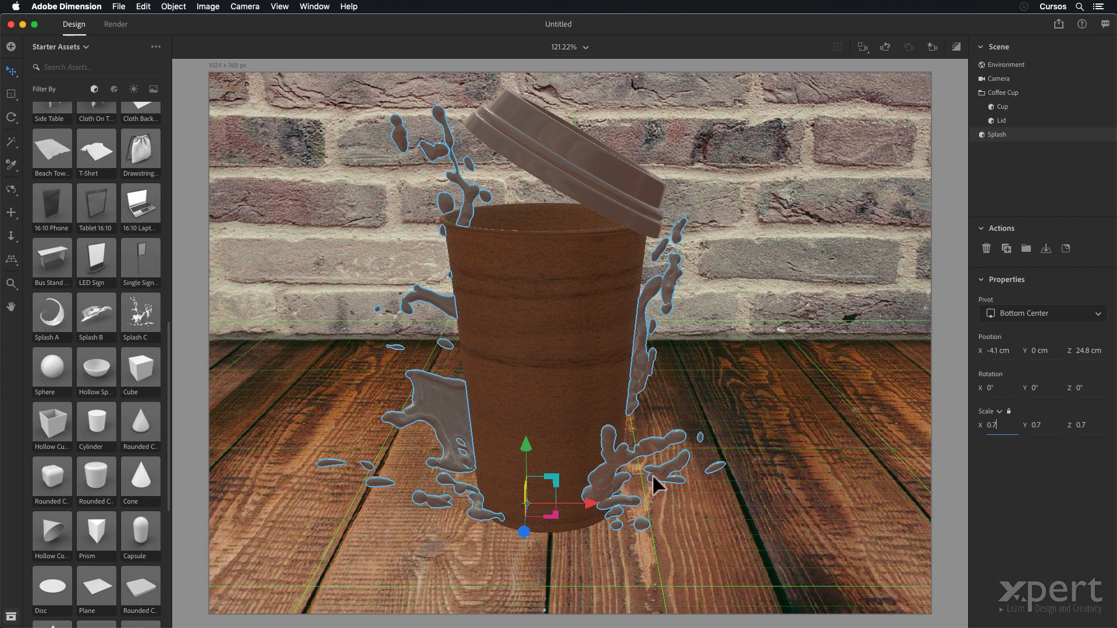
pyautogui.click(621, 463)
pyautogui.moveTo(621, 463)
pyautogui.mouseDown()
pyautogui.moveTo(633, 460)
pyautogui.moveTo(627, 472)
pyautogui.mouseUp()
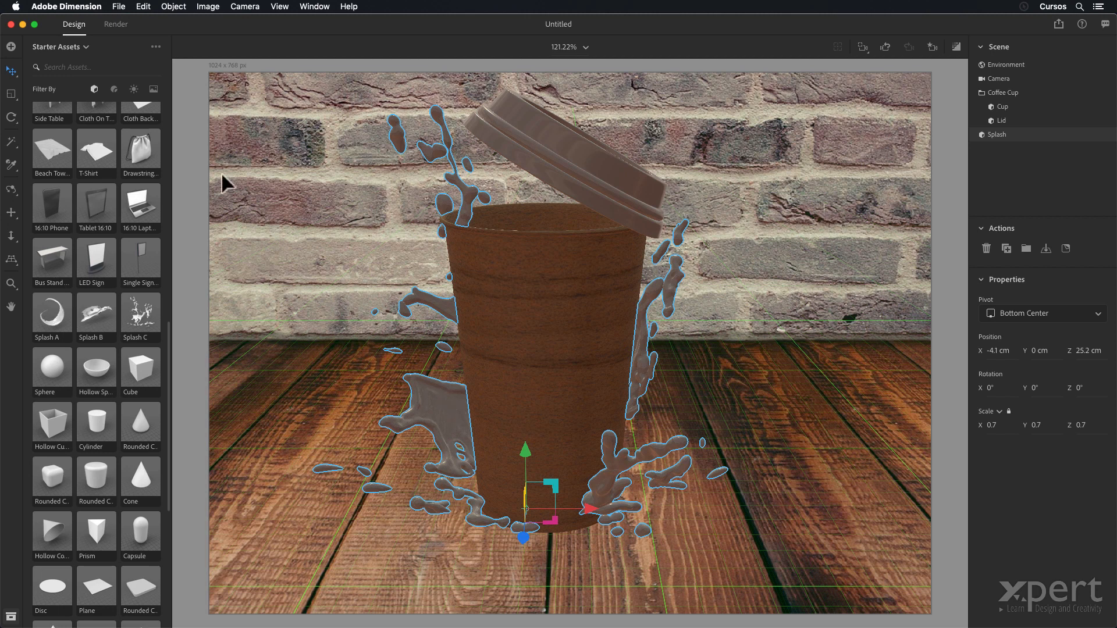
# - Apply the Beer material to the splash and check it in an enlarged render preview
pyautogui.click(116, 89)
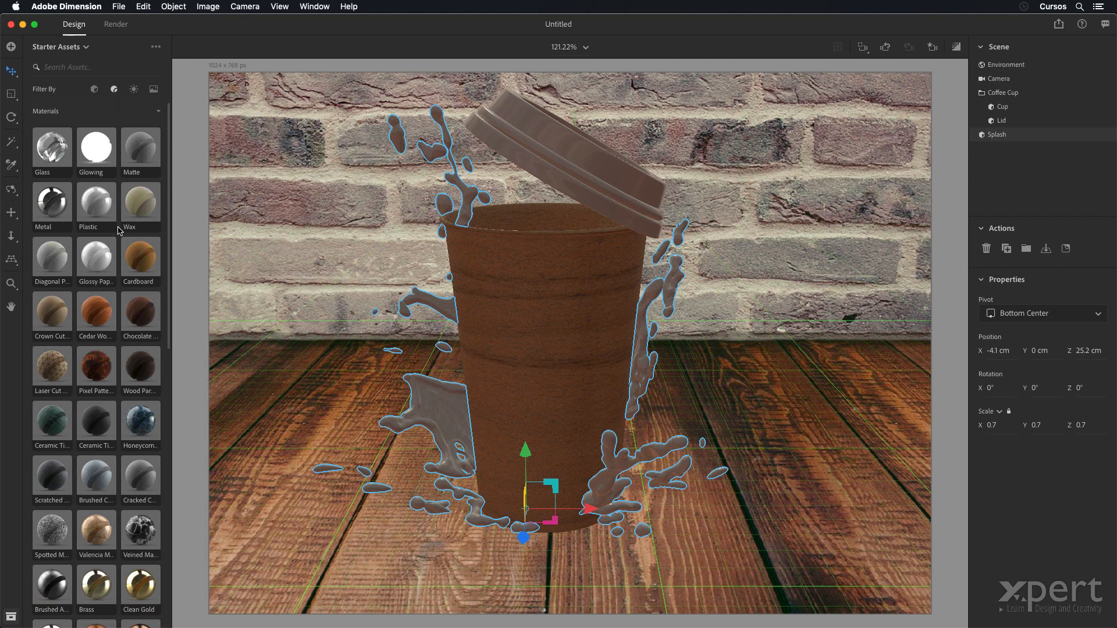
pyautogui.scroll(-20, 118, 231)
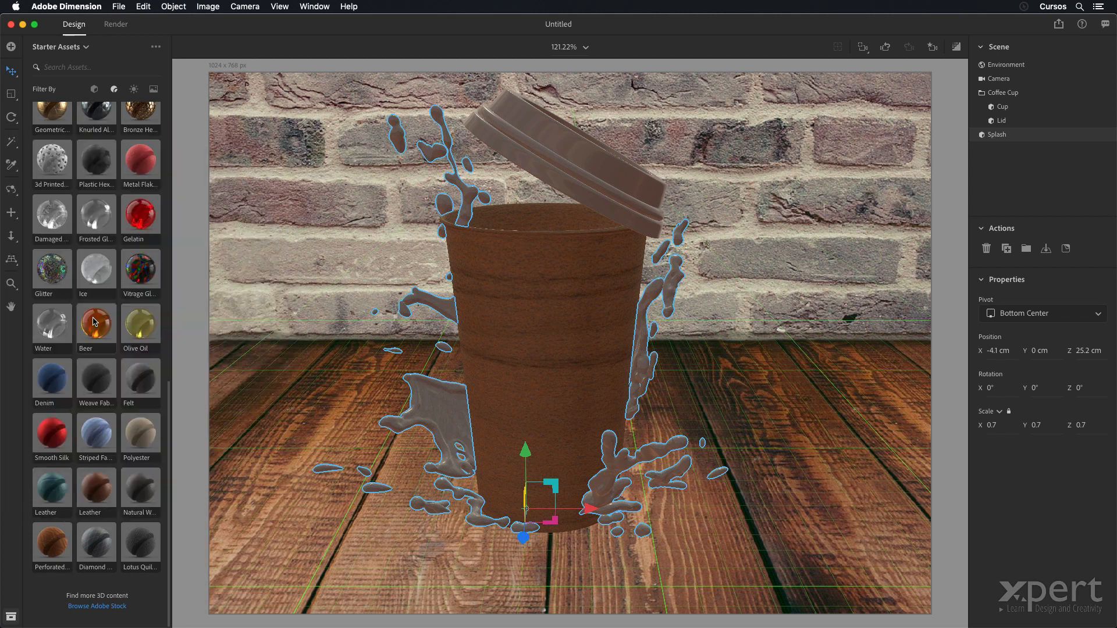
pyautogui.click(94, 322)
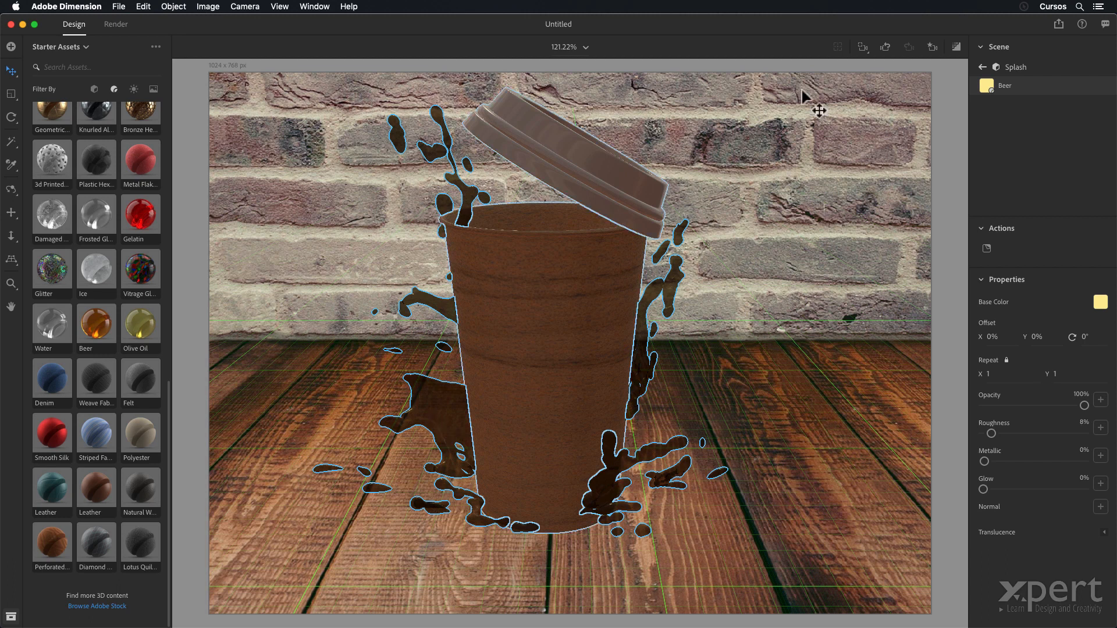
pyautogui.click(956, 47)
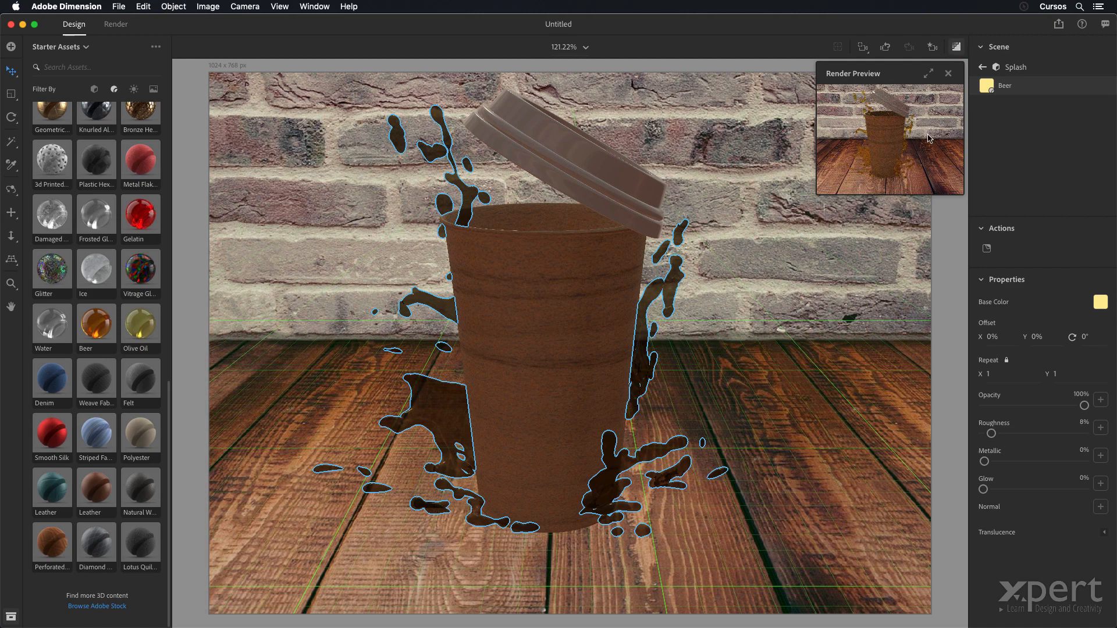
pyautogui.click(928, 73)
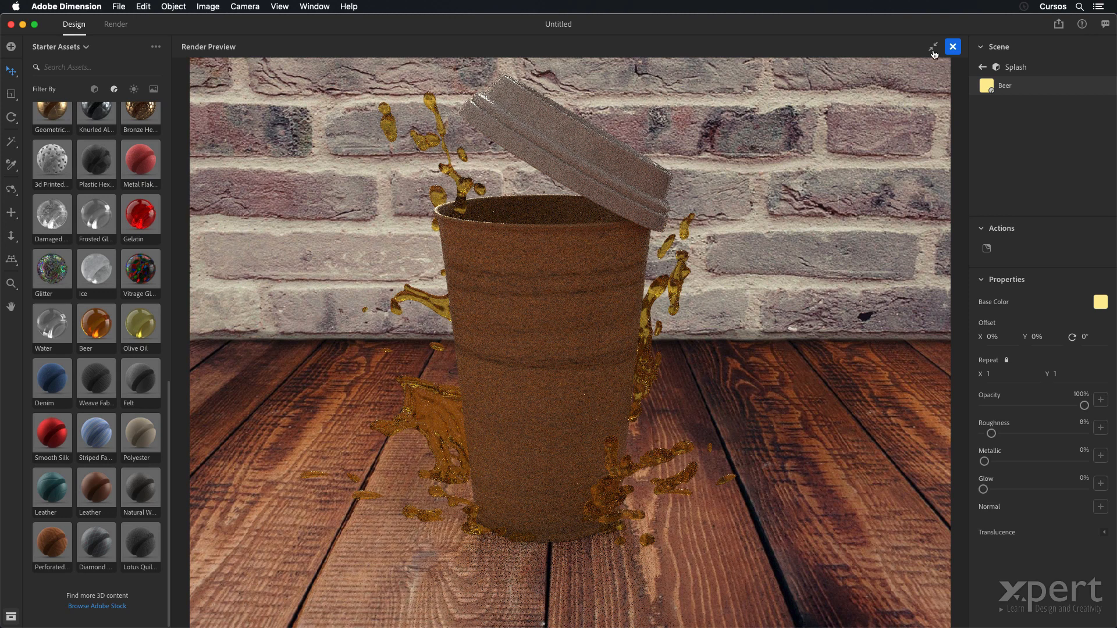
pyautogui.click(953, 47)
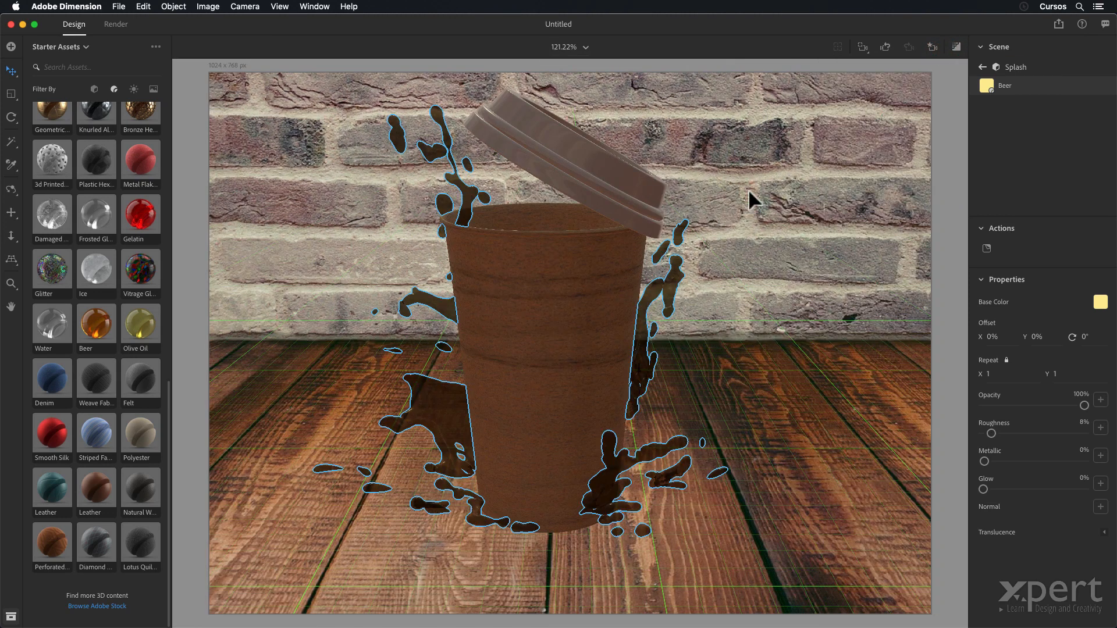
# - Set the splash material's base color to RGB 214, 156, 91 and check it in an enlarged render preview
pyautogui.click(1100, 302)
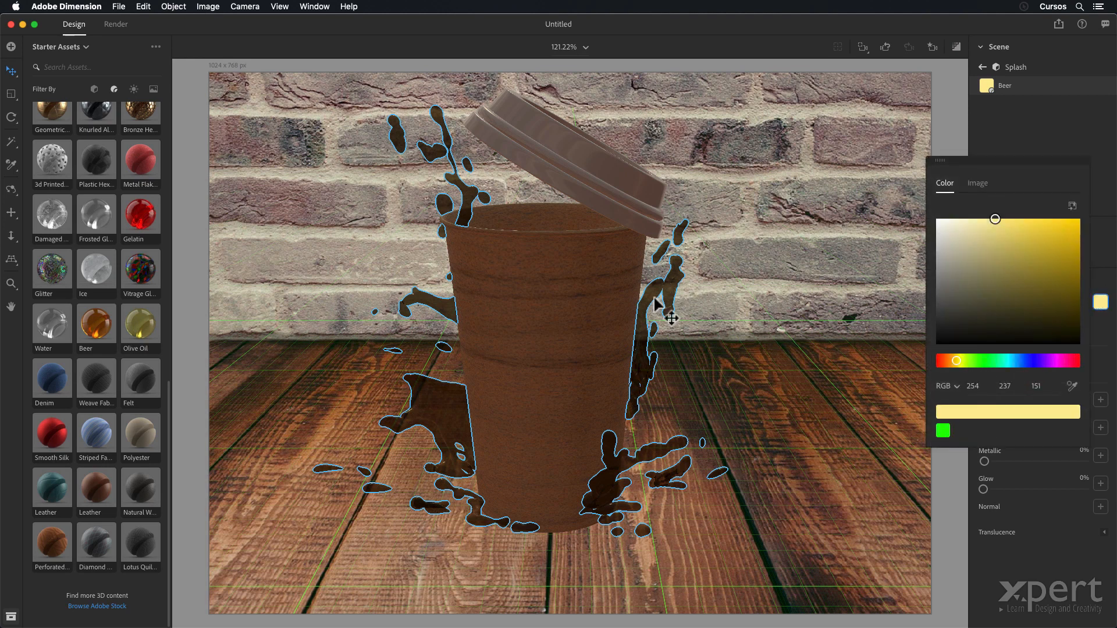
pyautogui.click(980, 388)
pyautogui.write('214')
pyautogui.press('Tab')
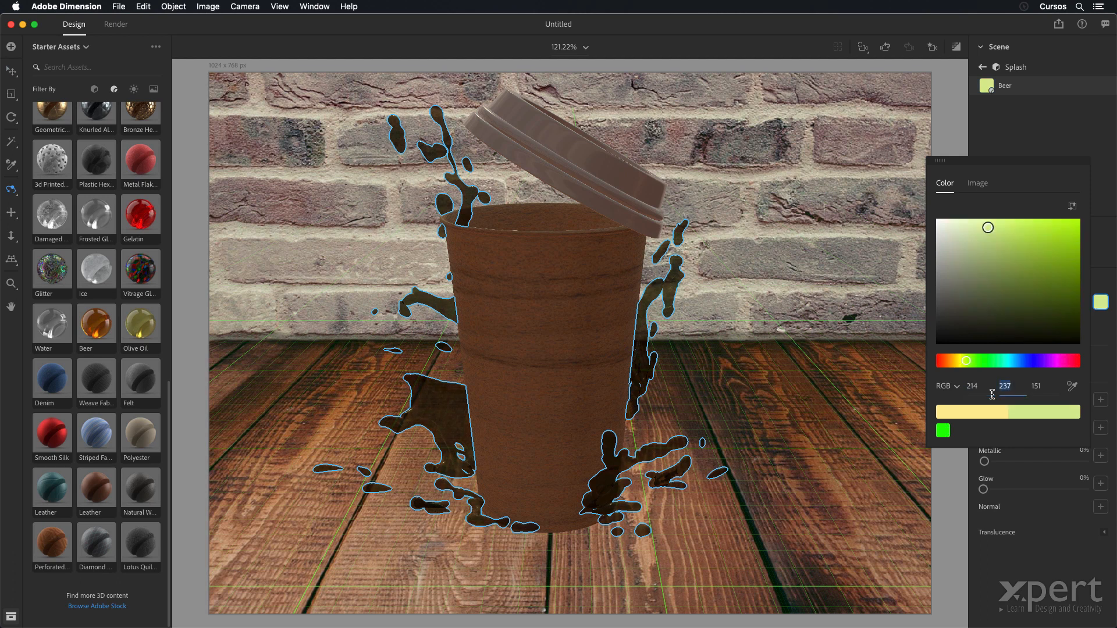
pyautogui.write('156')
pyautogui.press('Tab')
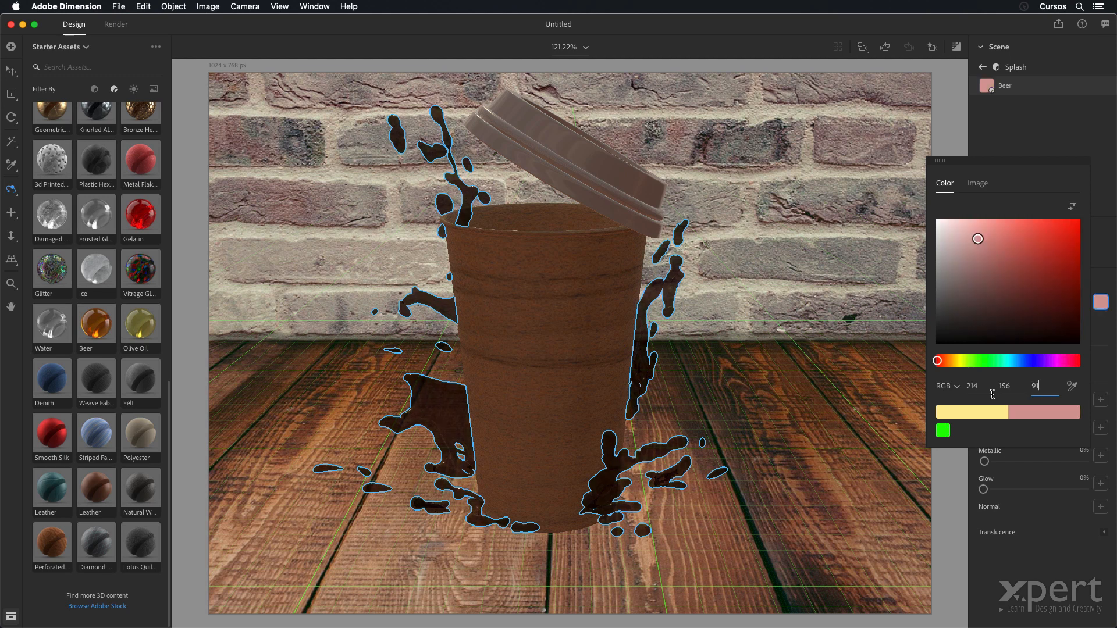
pyautogui.press('Return')
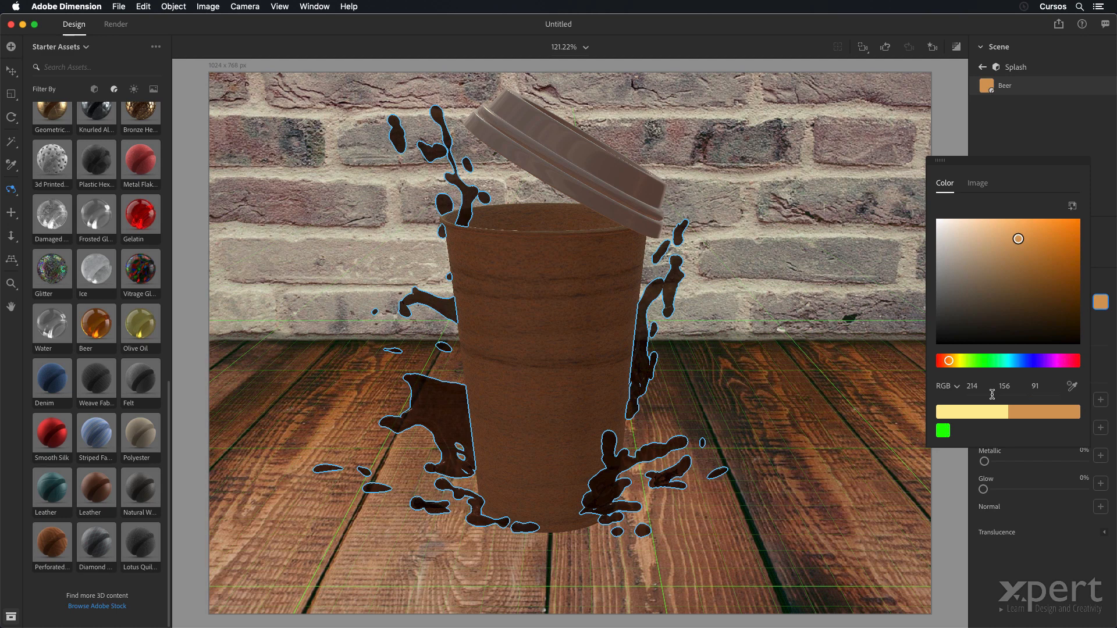
pyautogui.click(956, 47)
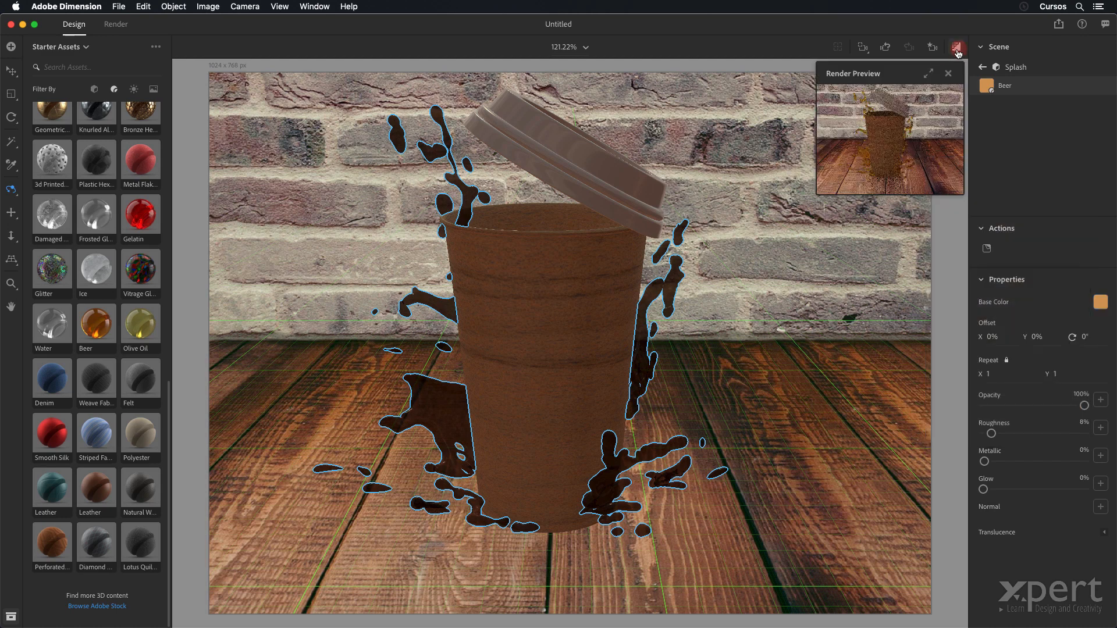
pyautogui.click(930, 74)
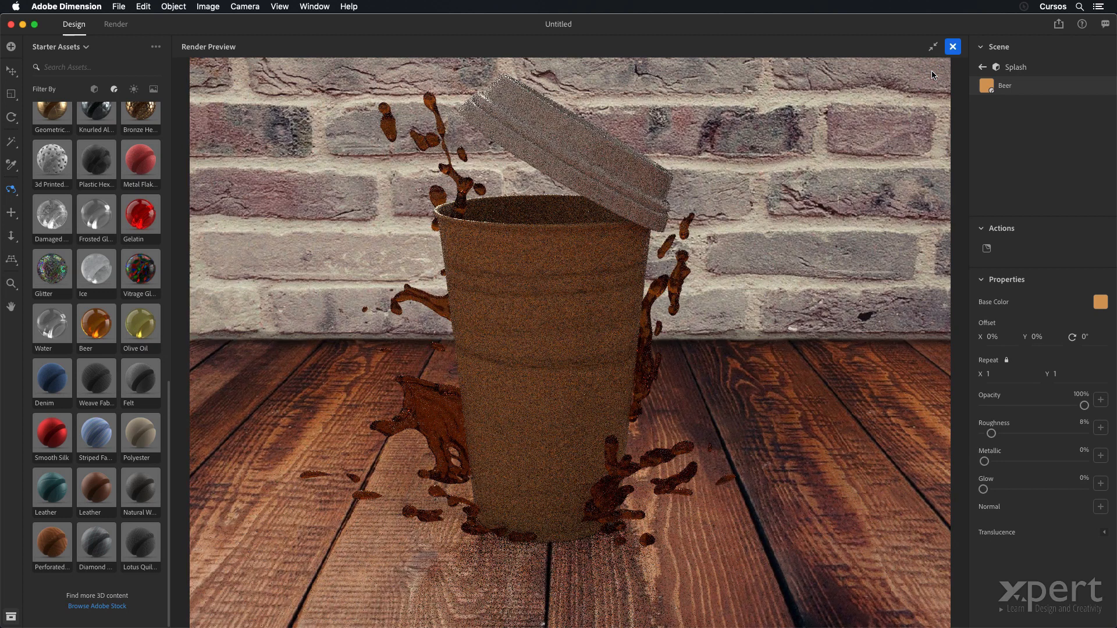
pyautogui.click(955, 45)
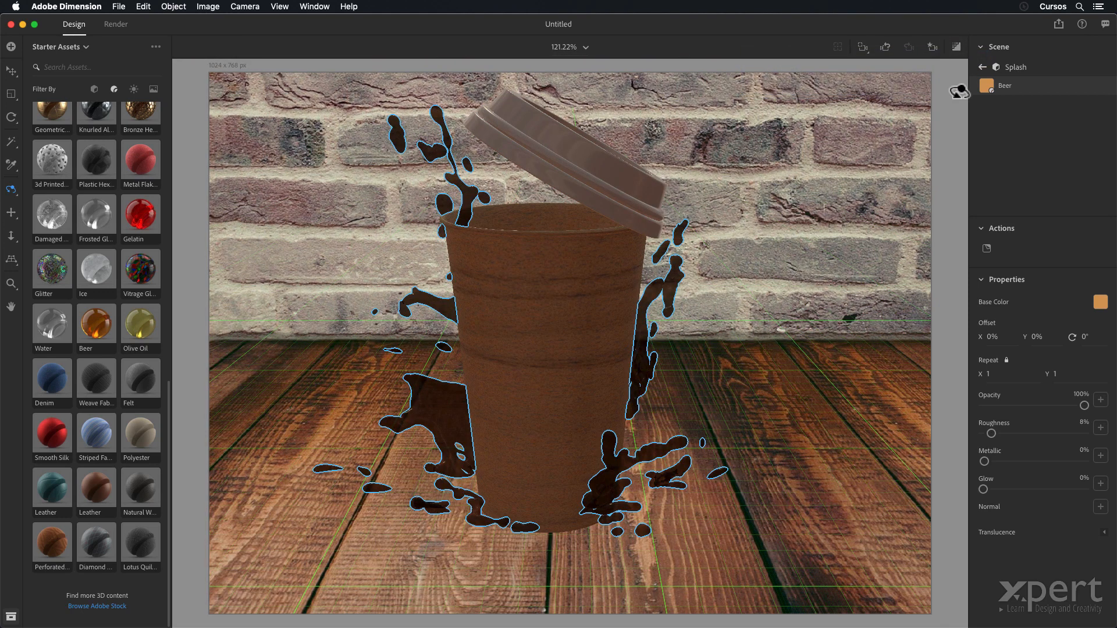
# - Group the Coffee Cup and the Splash together
pyautogui.click(983, 67)
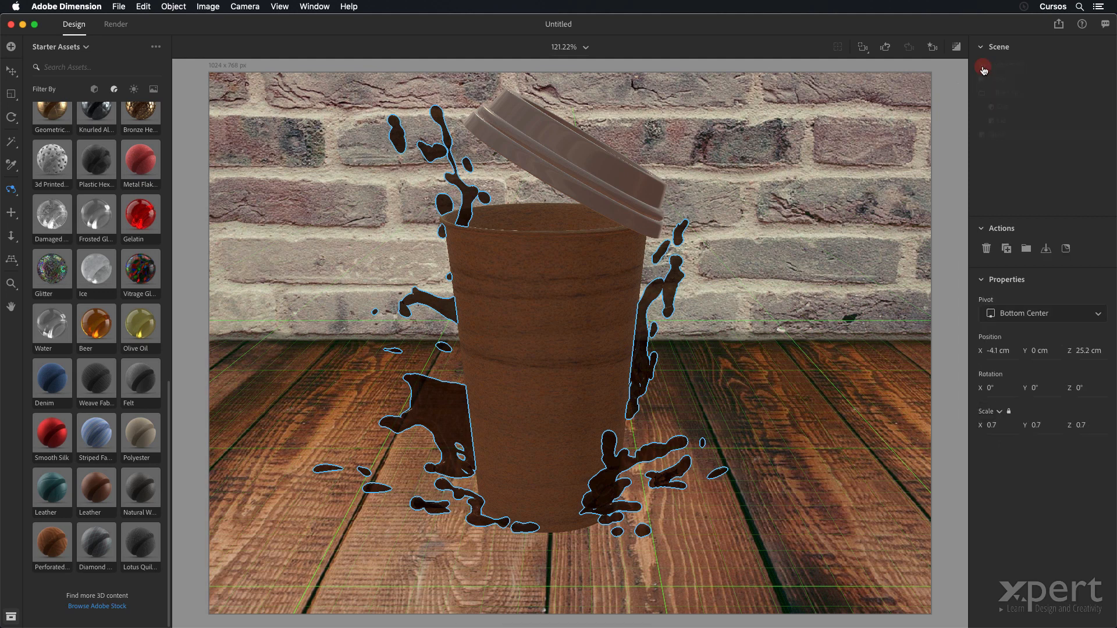
pyautogui.click(990, 94)
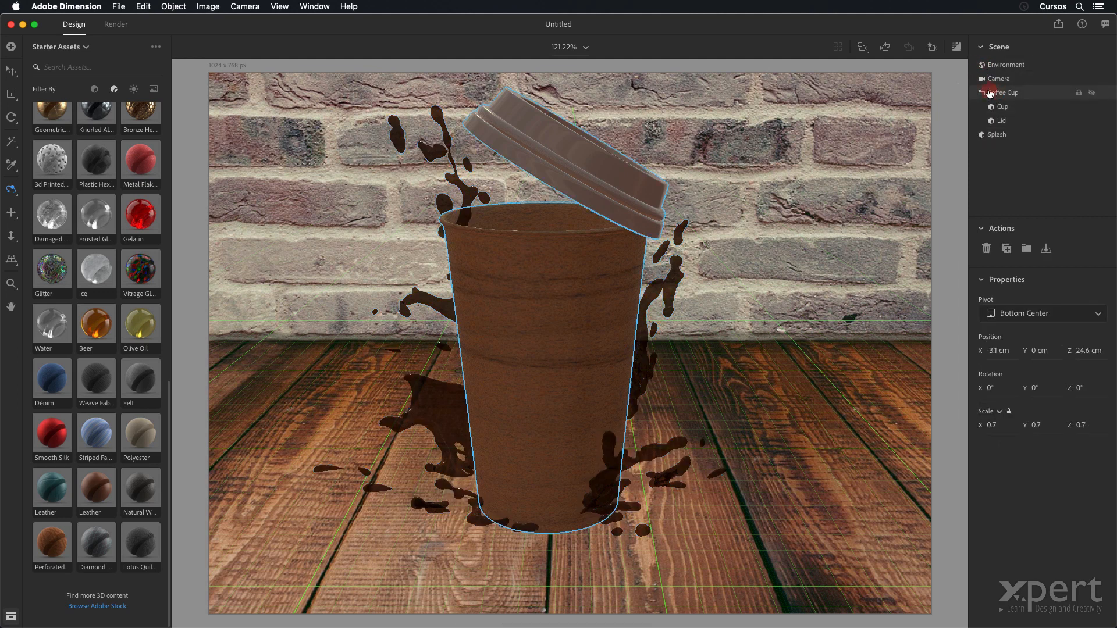
pyautogui.click(1002, 138)
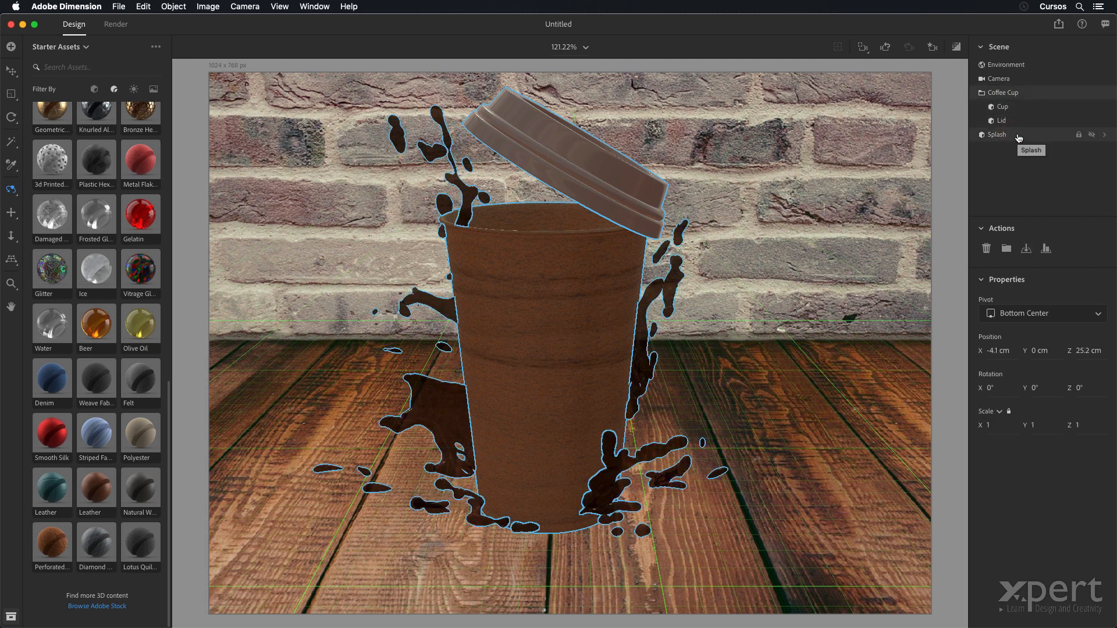
pyautogui.press('super+g')
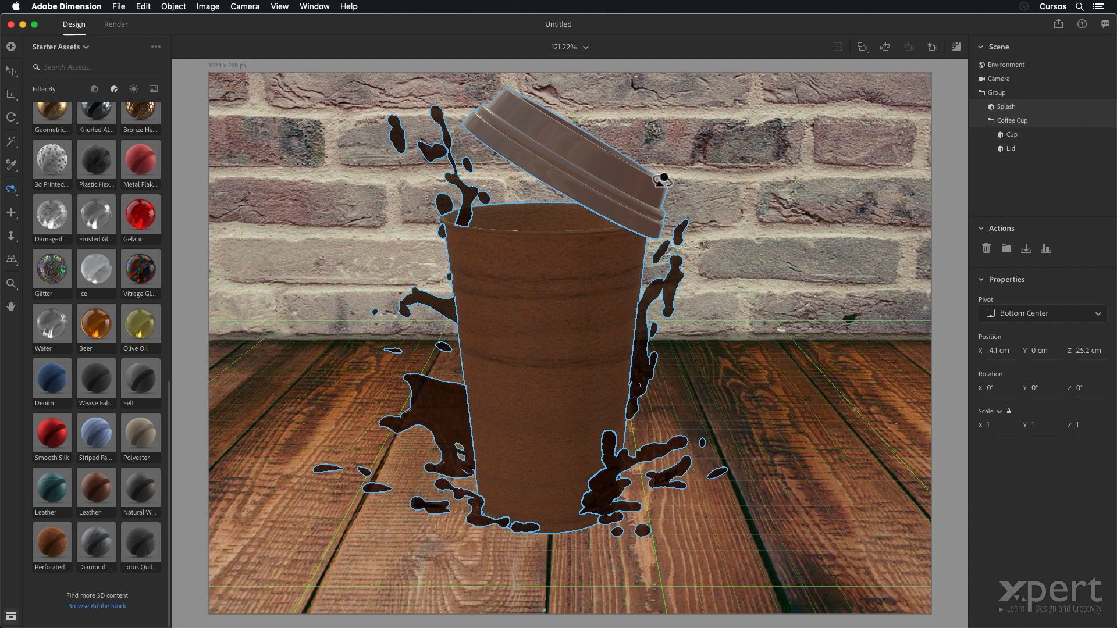
# - Move the cup and splash group forward to about X -3.8 cm, Z 27.6 cm and scale it uniformly to 0.9
pyautogui.click(1004, 94)
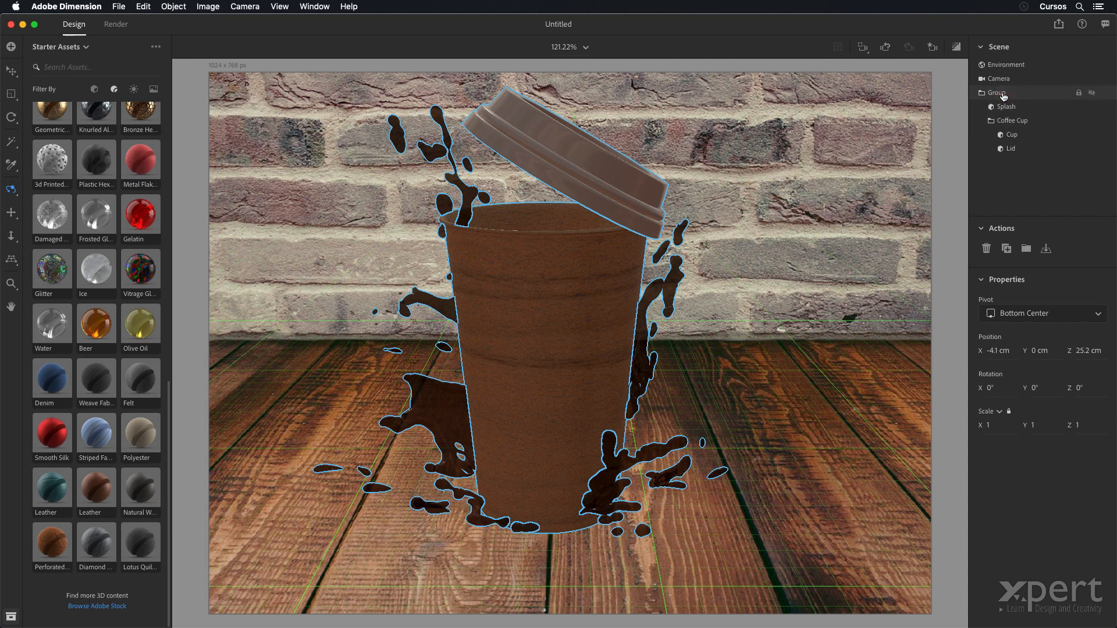
pyautogui.press('v')
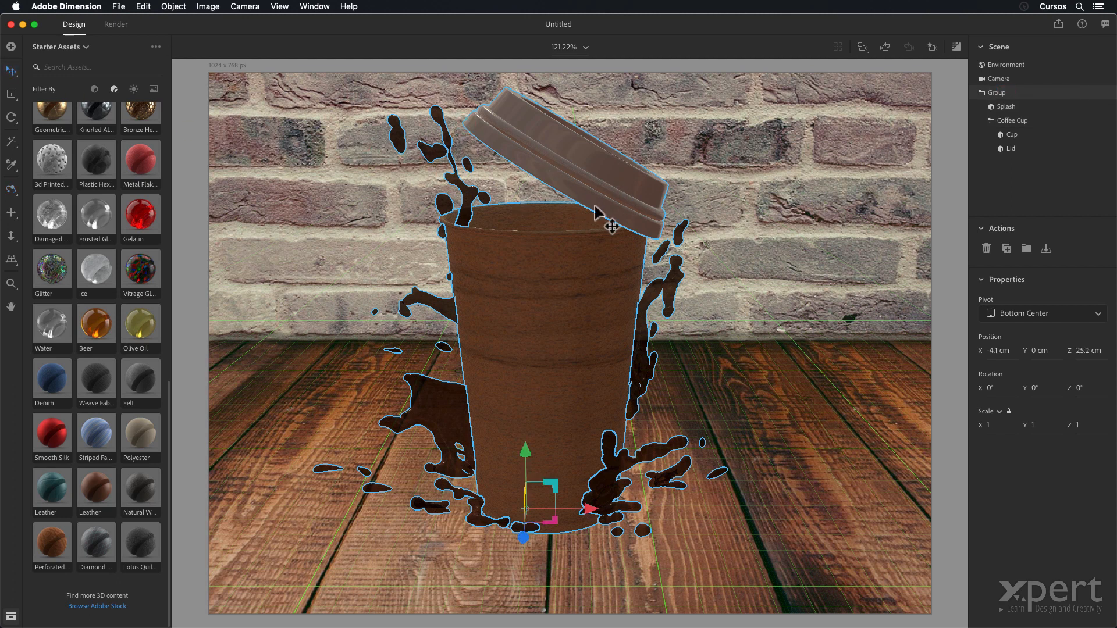
pyautogui.moveTo(567, 346); pyautogui.dragTo(577, 362)
pyautogui.click(1002, 423)
pyautogui.write('0.9')
pyautogui.press('Return')
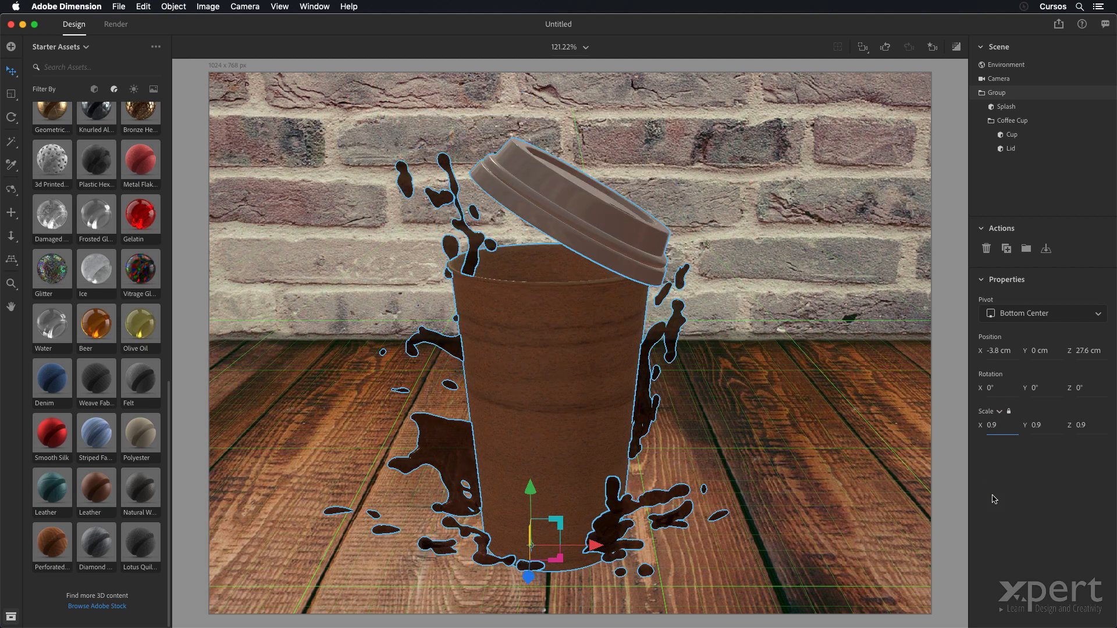
pyautogui.click(1008, 188)
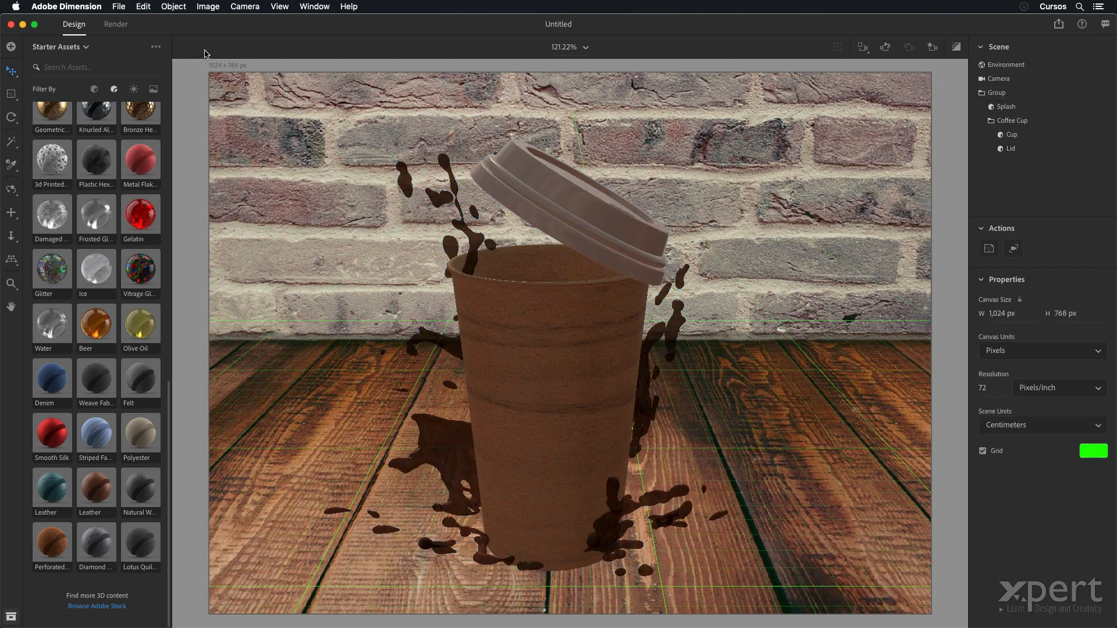
# - View the render settings, then switch to Finder and preview the finished render 02 coffee final.psd
pyautogui.click(111, 24)
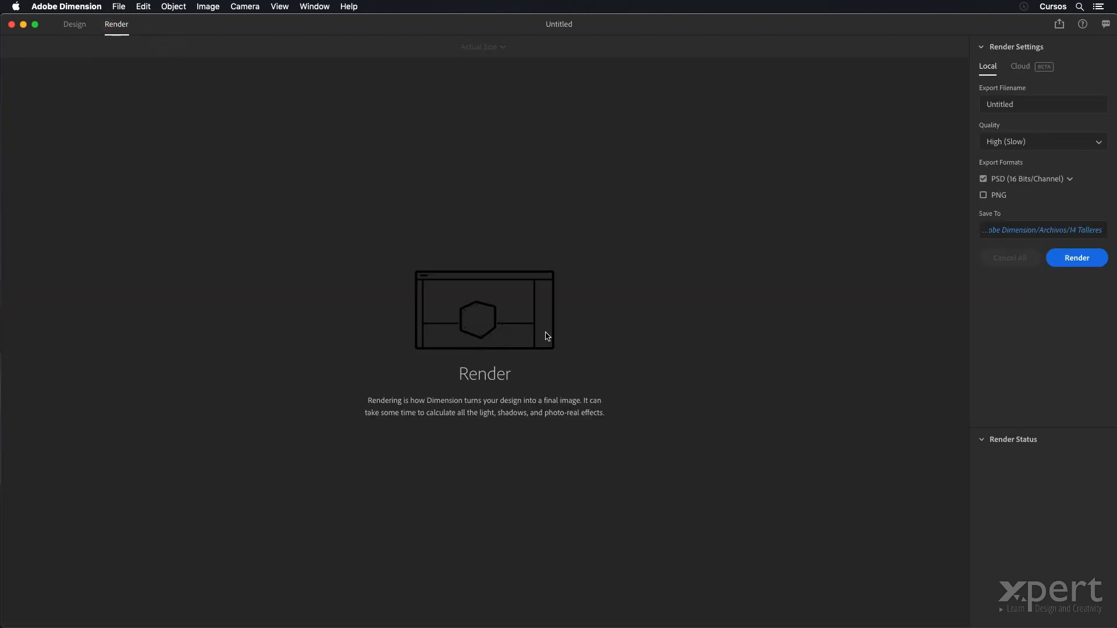
pyautogui.click(78, 29)
pyautogui.press('super+Tab')
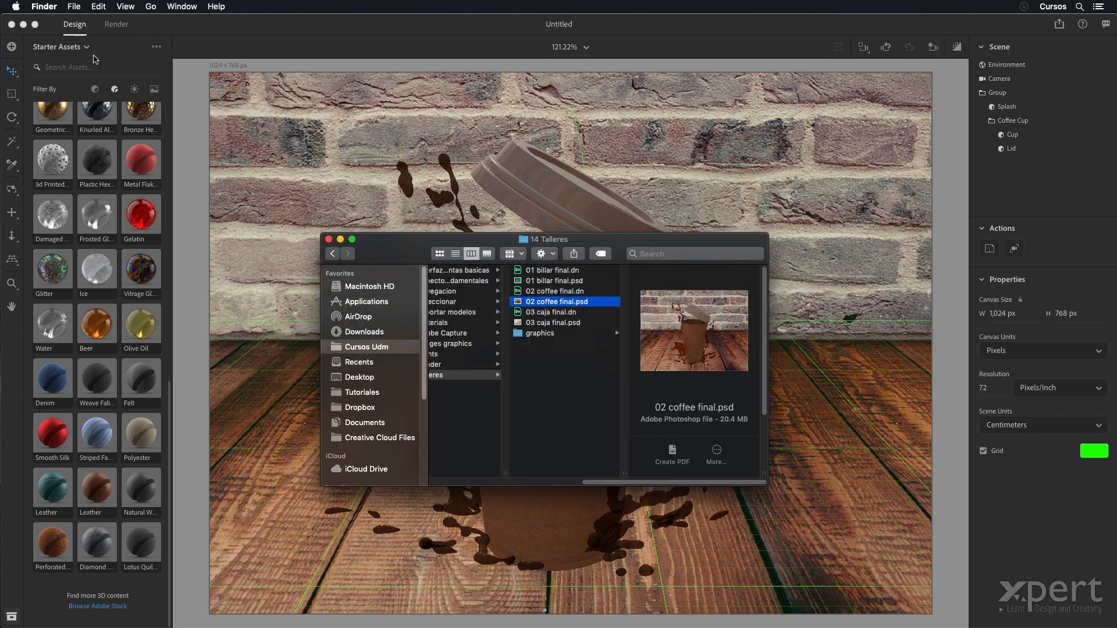
pyautogui.press('space')
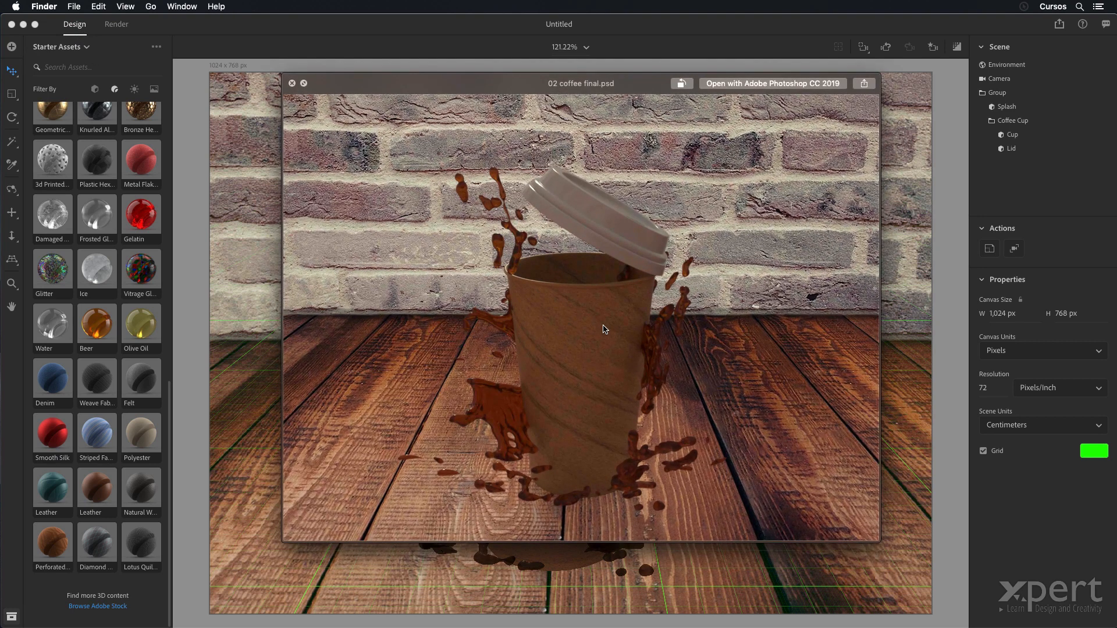